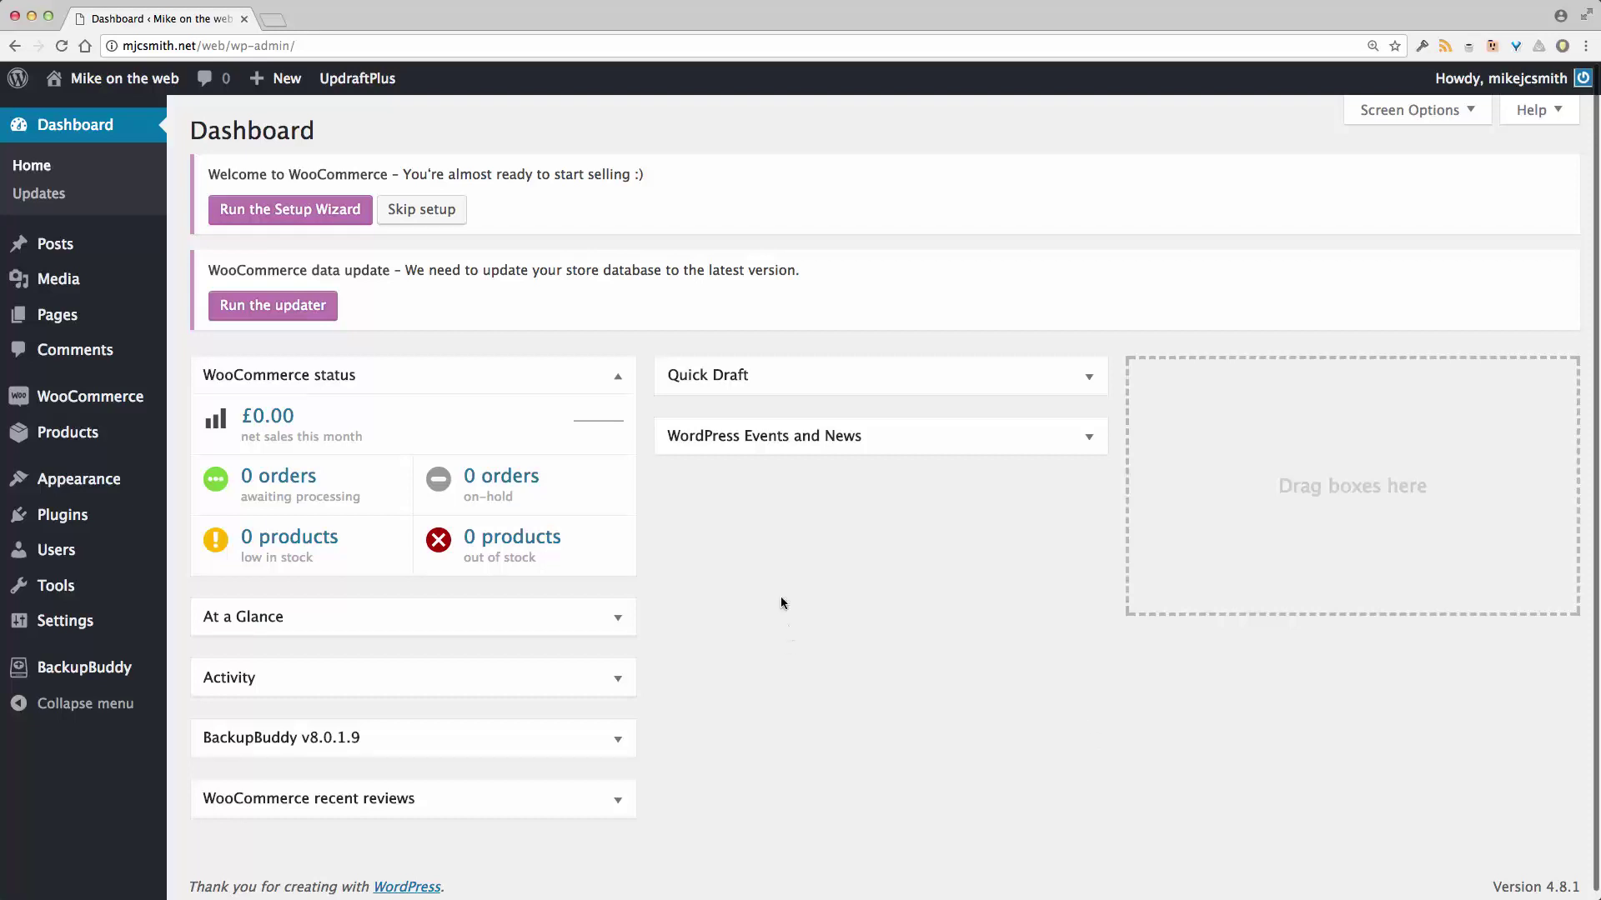
# Run the WooCommerce setup wizard and accept the automatic creation of the Shop, Cart, Checkout and My account pages
pyautogui.click(316, 215)
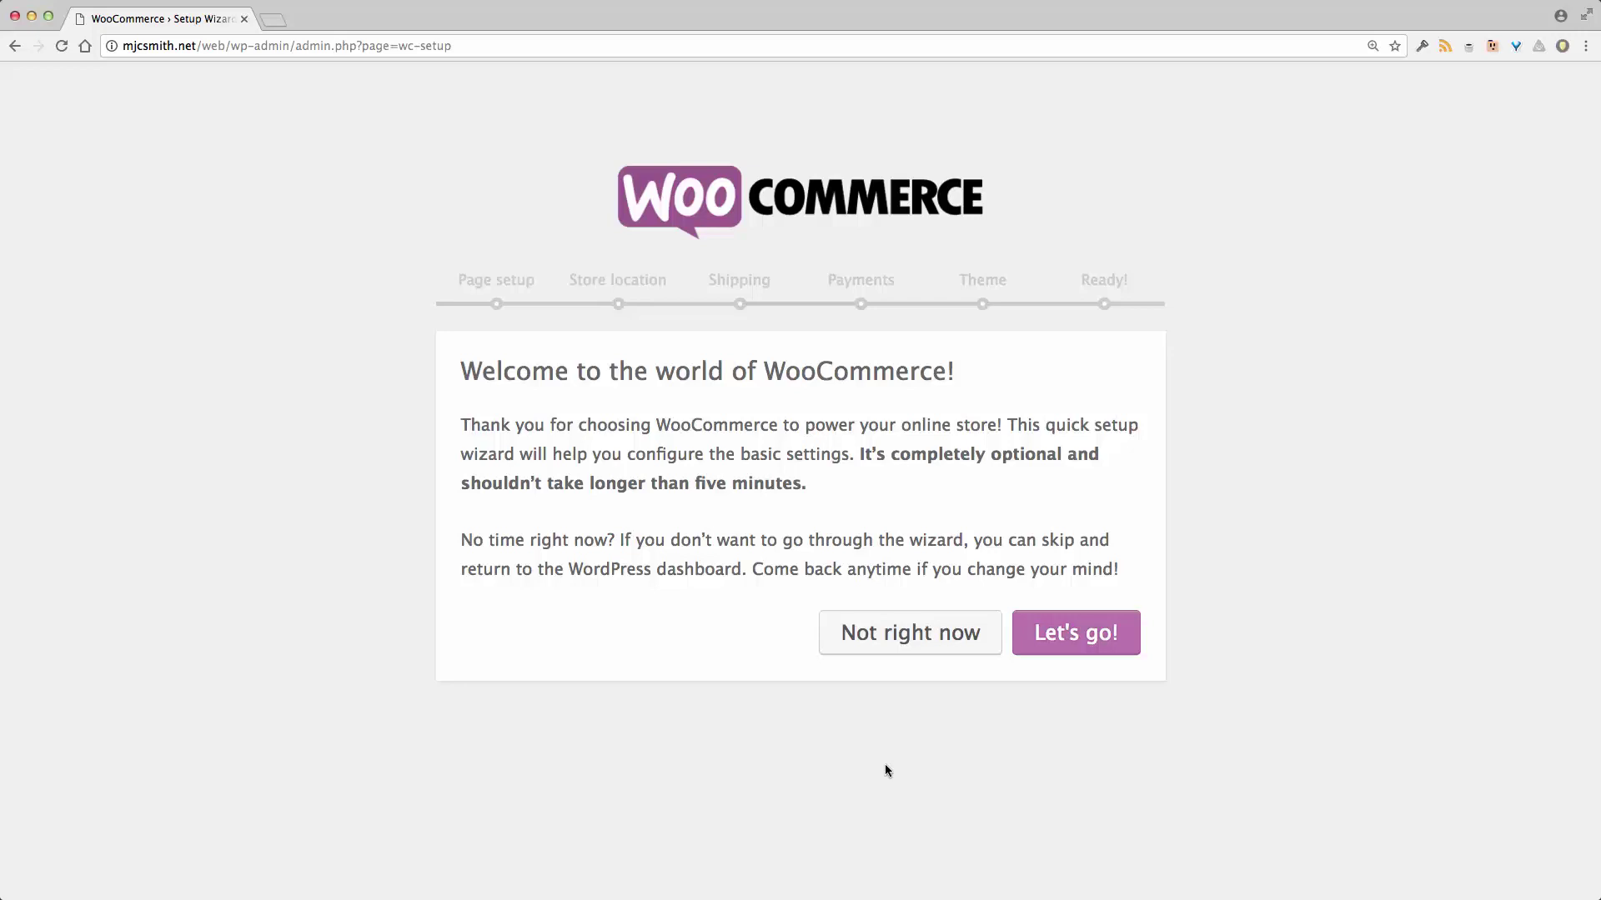
pyautogui.click(901, 633)
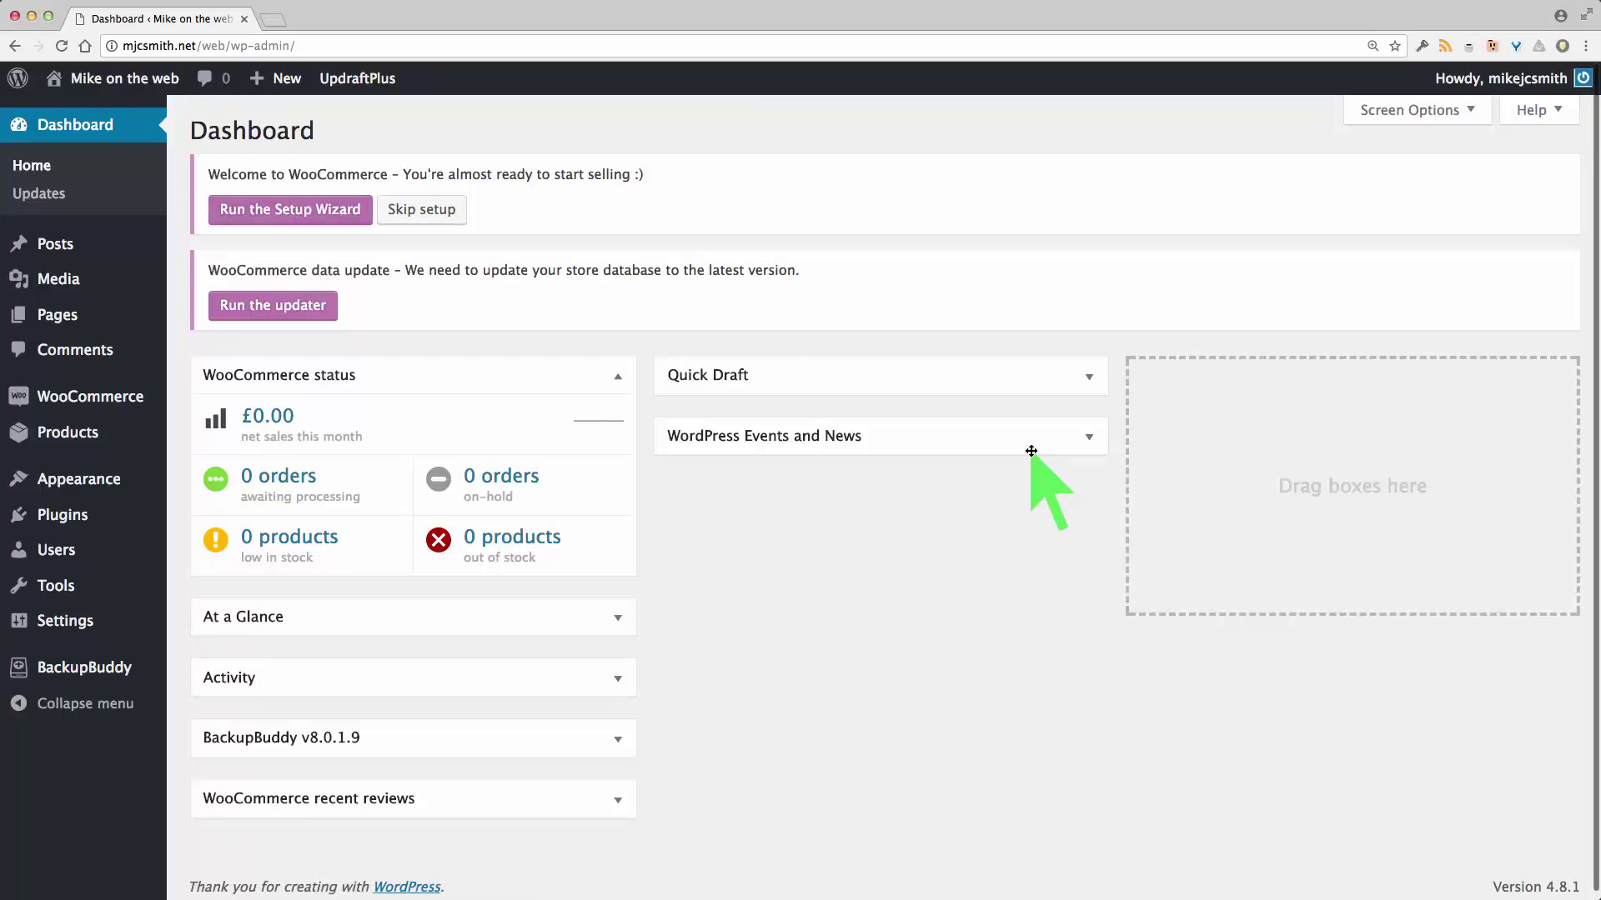
pyautogui.click(309, 218)
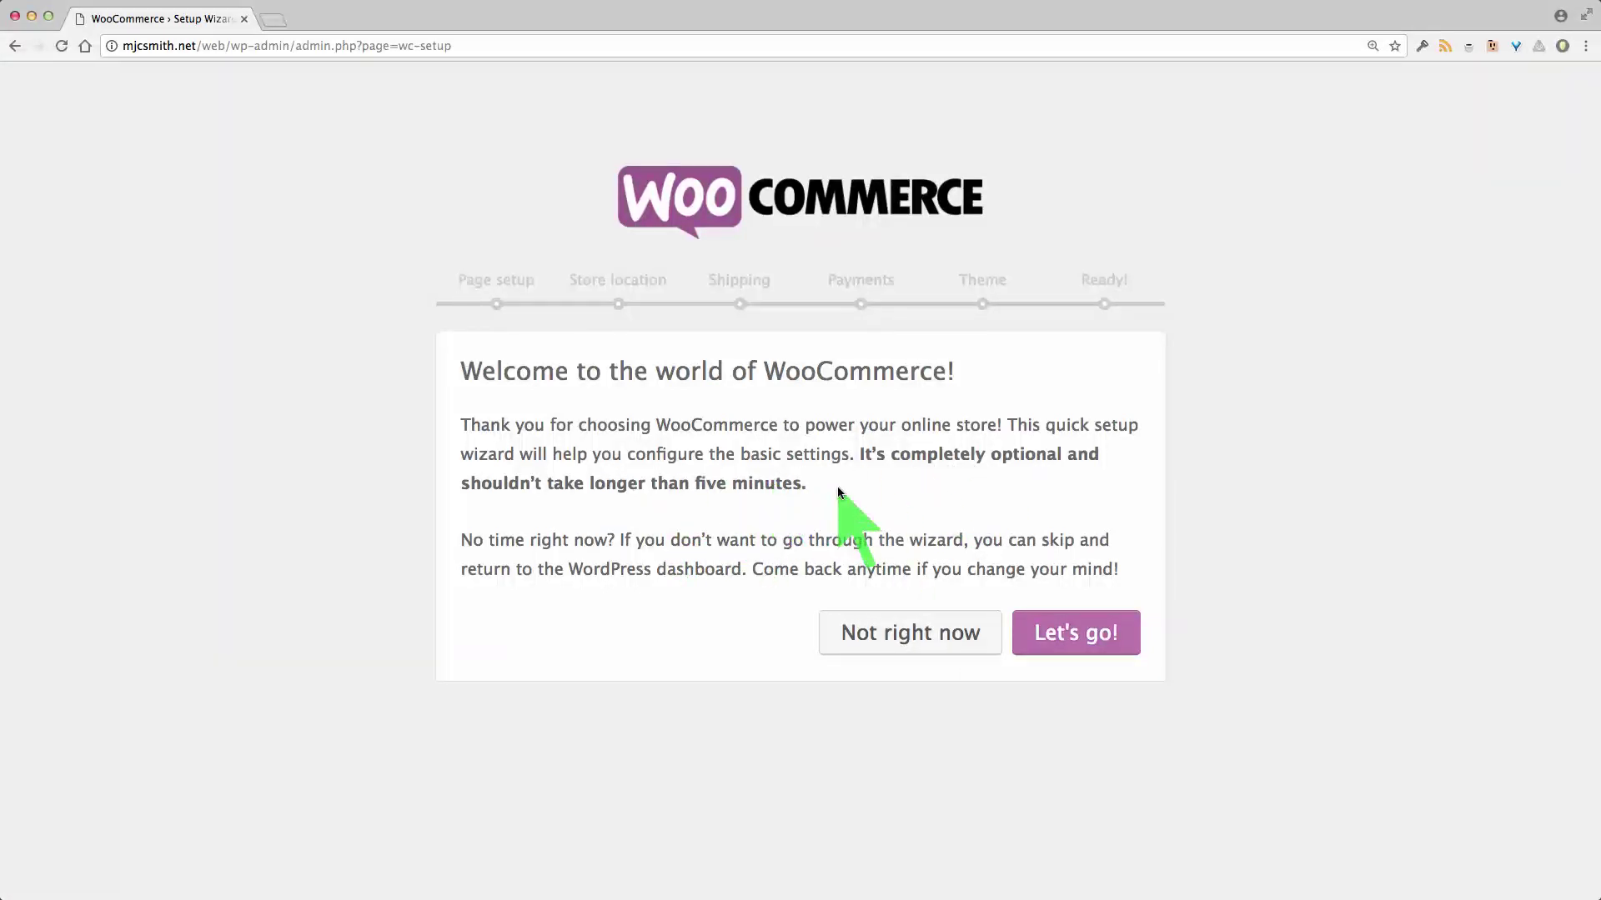
pyautogui.click(1059, 640)
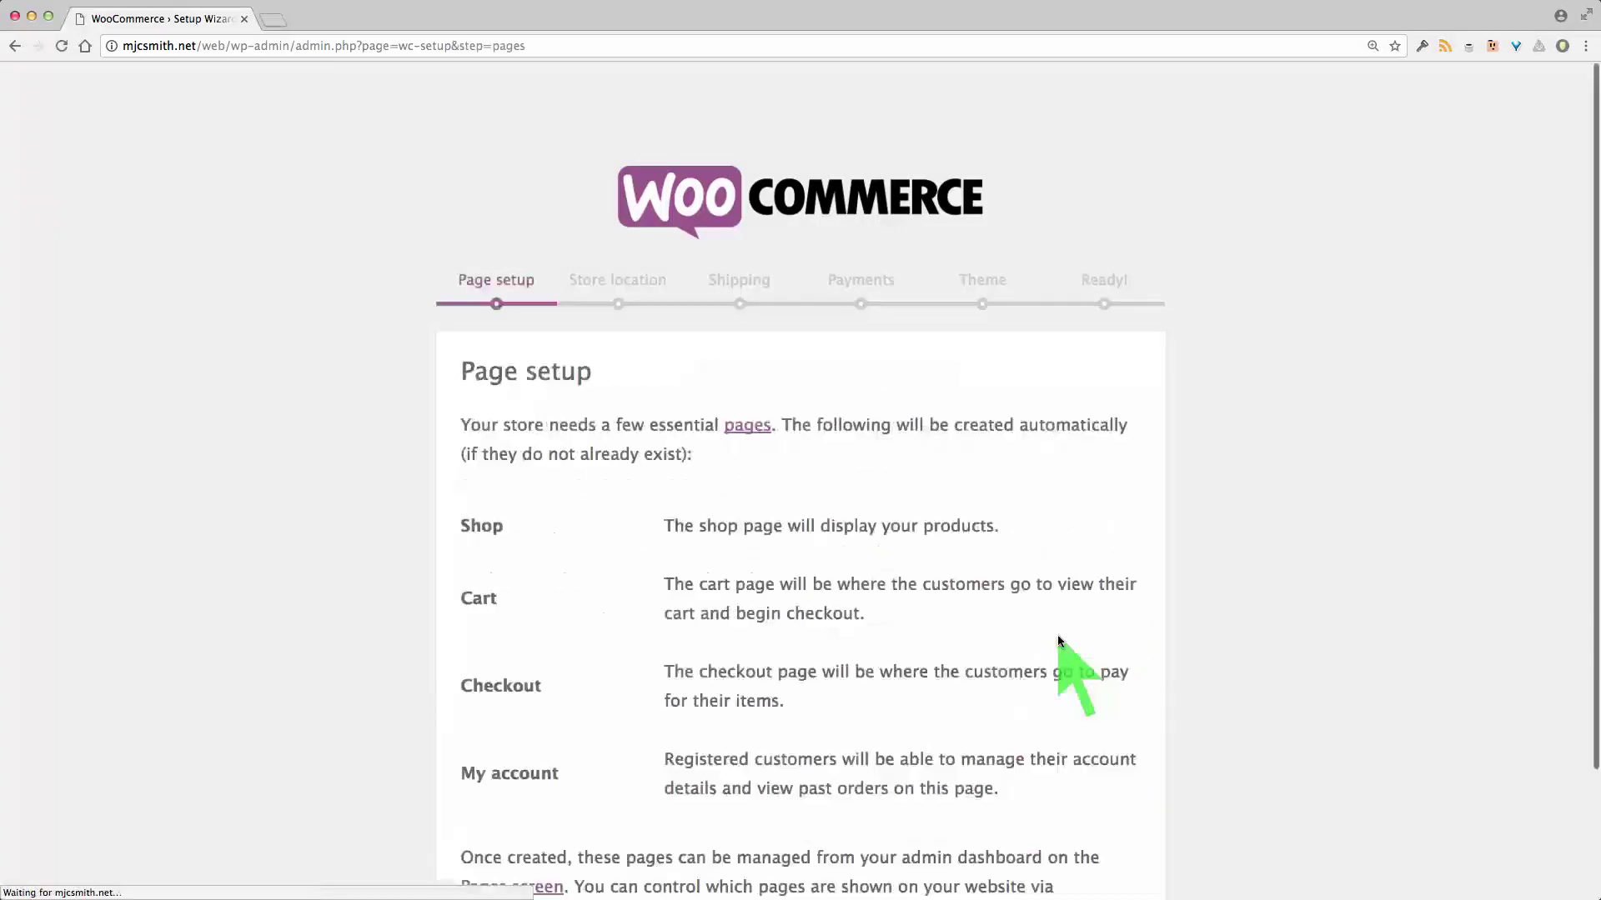
pyautogui.scroll(-3, 1231, 603)
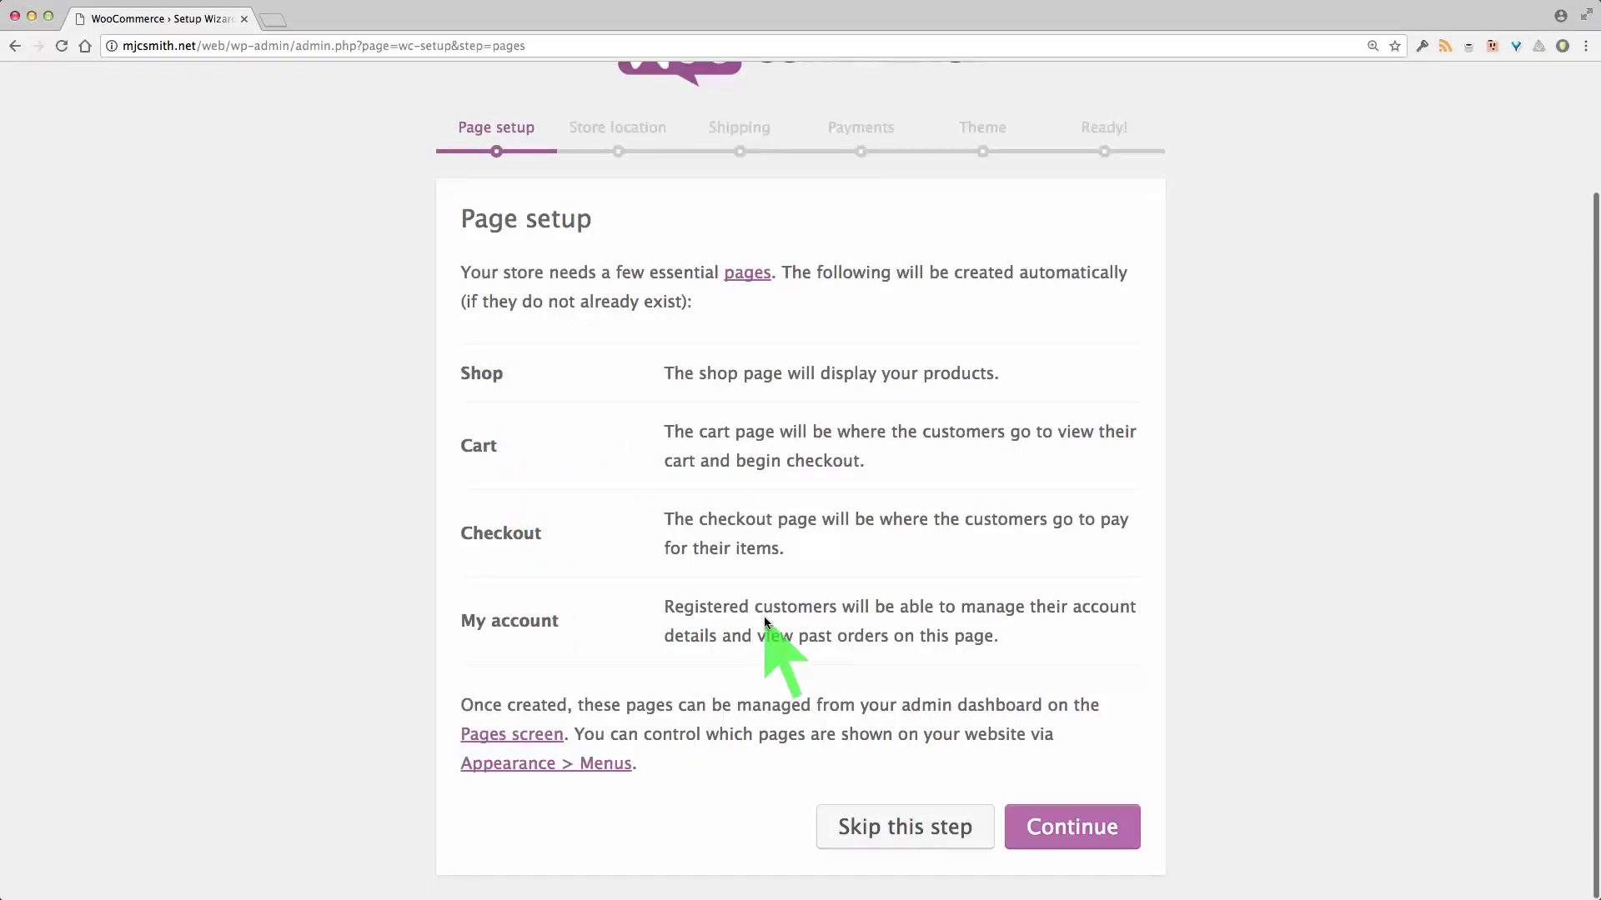
pyautogui.click(1105, 829)
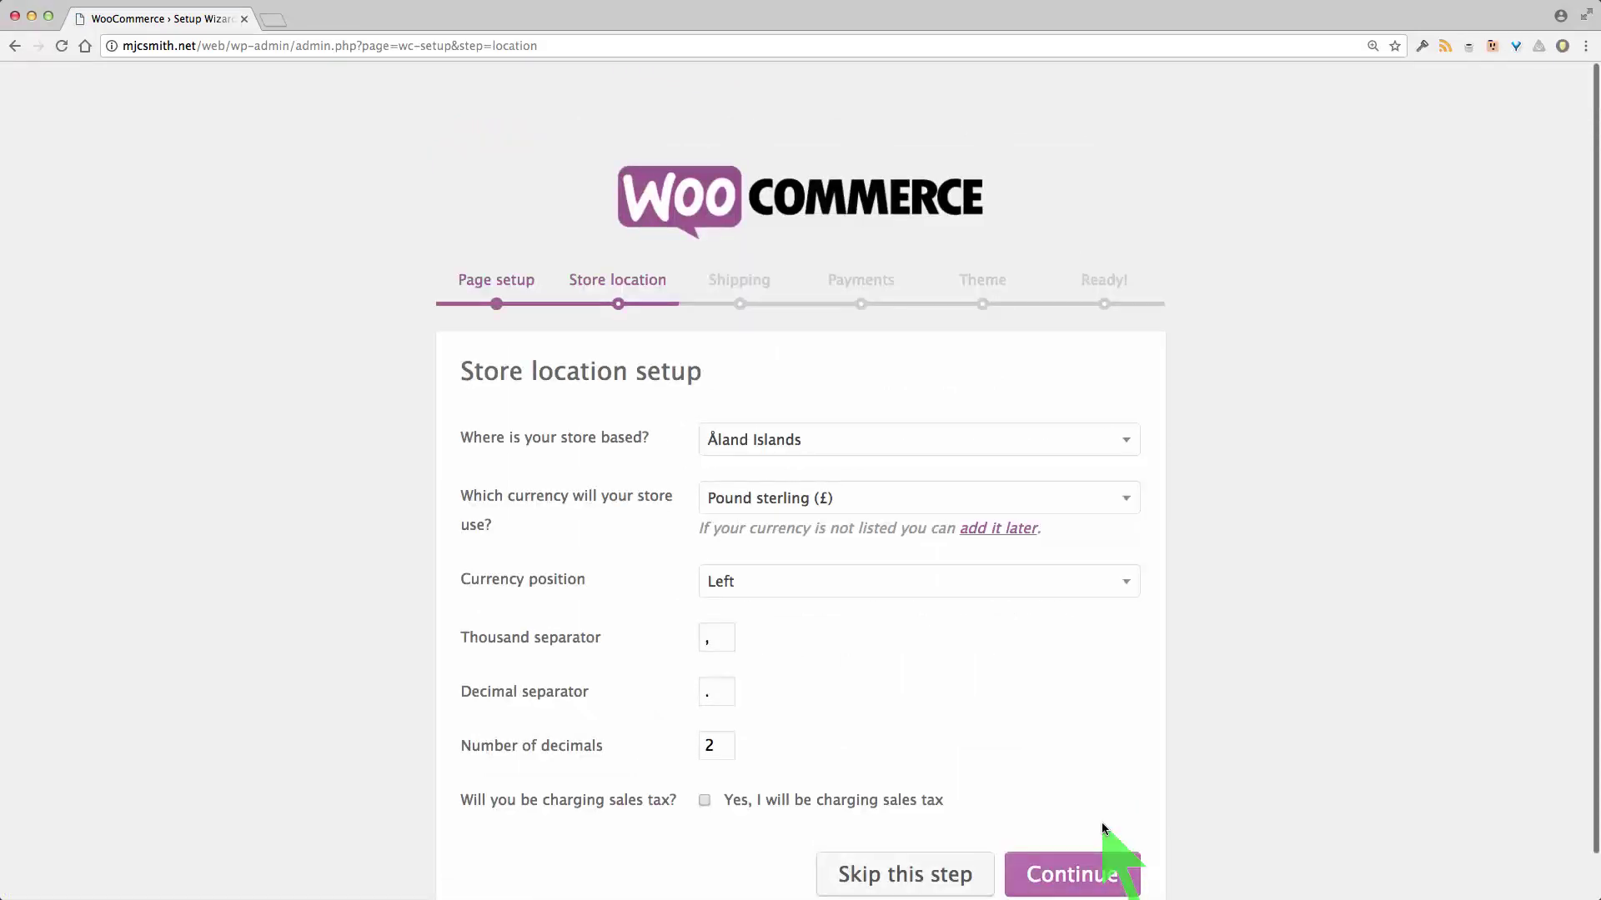
# Set the store's base location to Australia — Queensland
pyautogui.scroll(-2, 1329, 483)
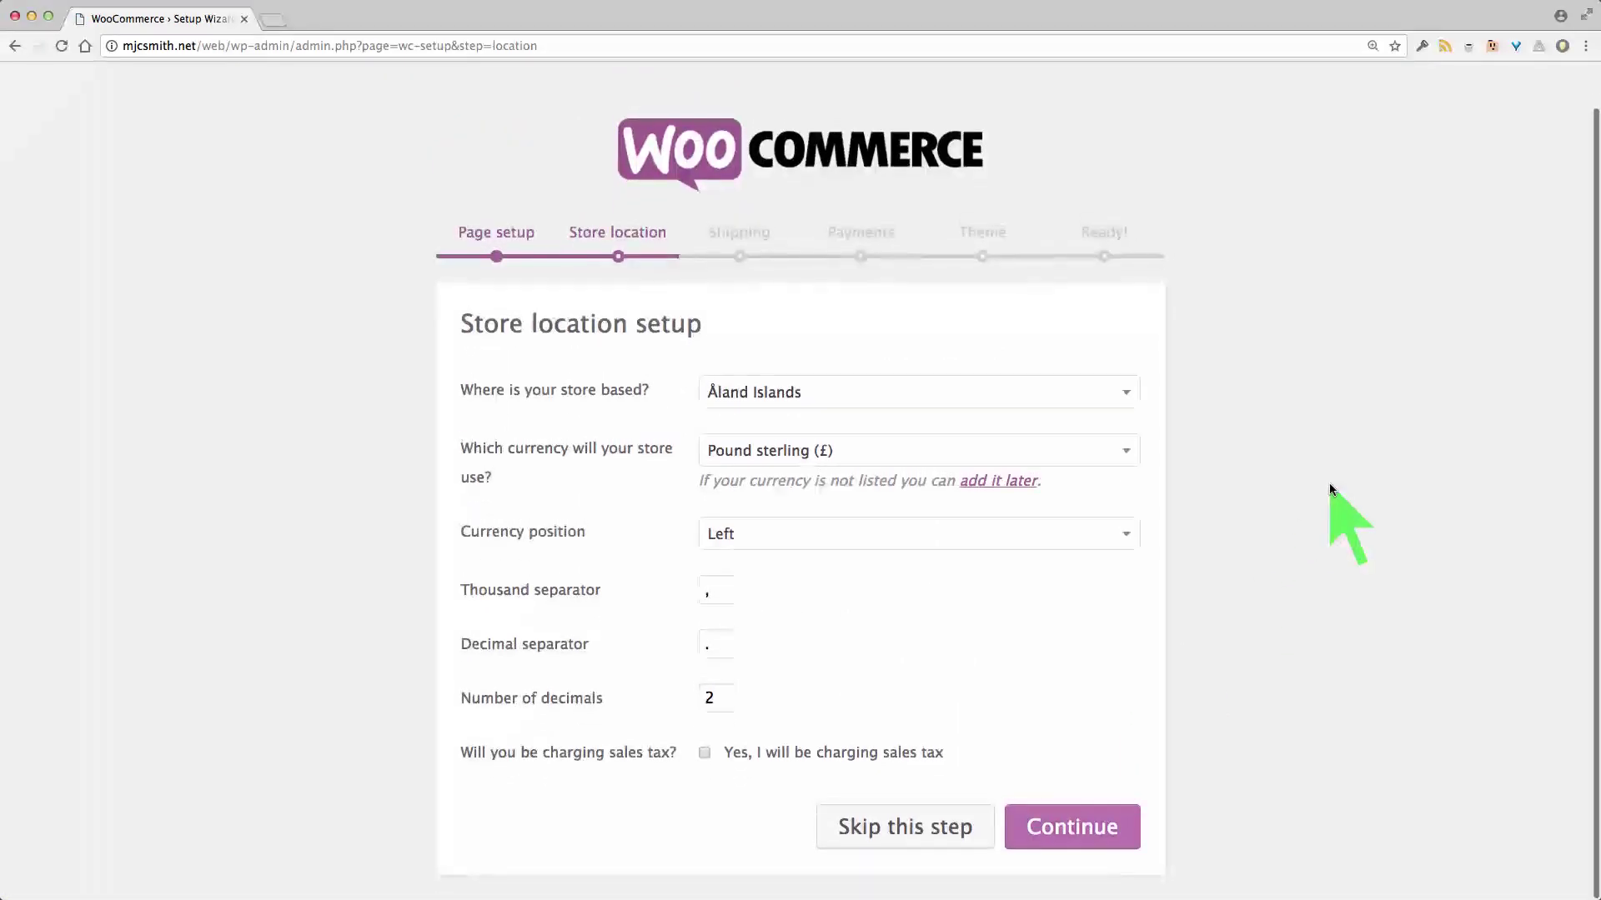
pyautogui.click(1127, 399)
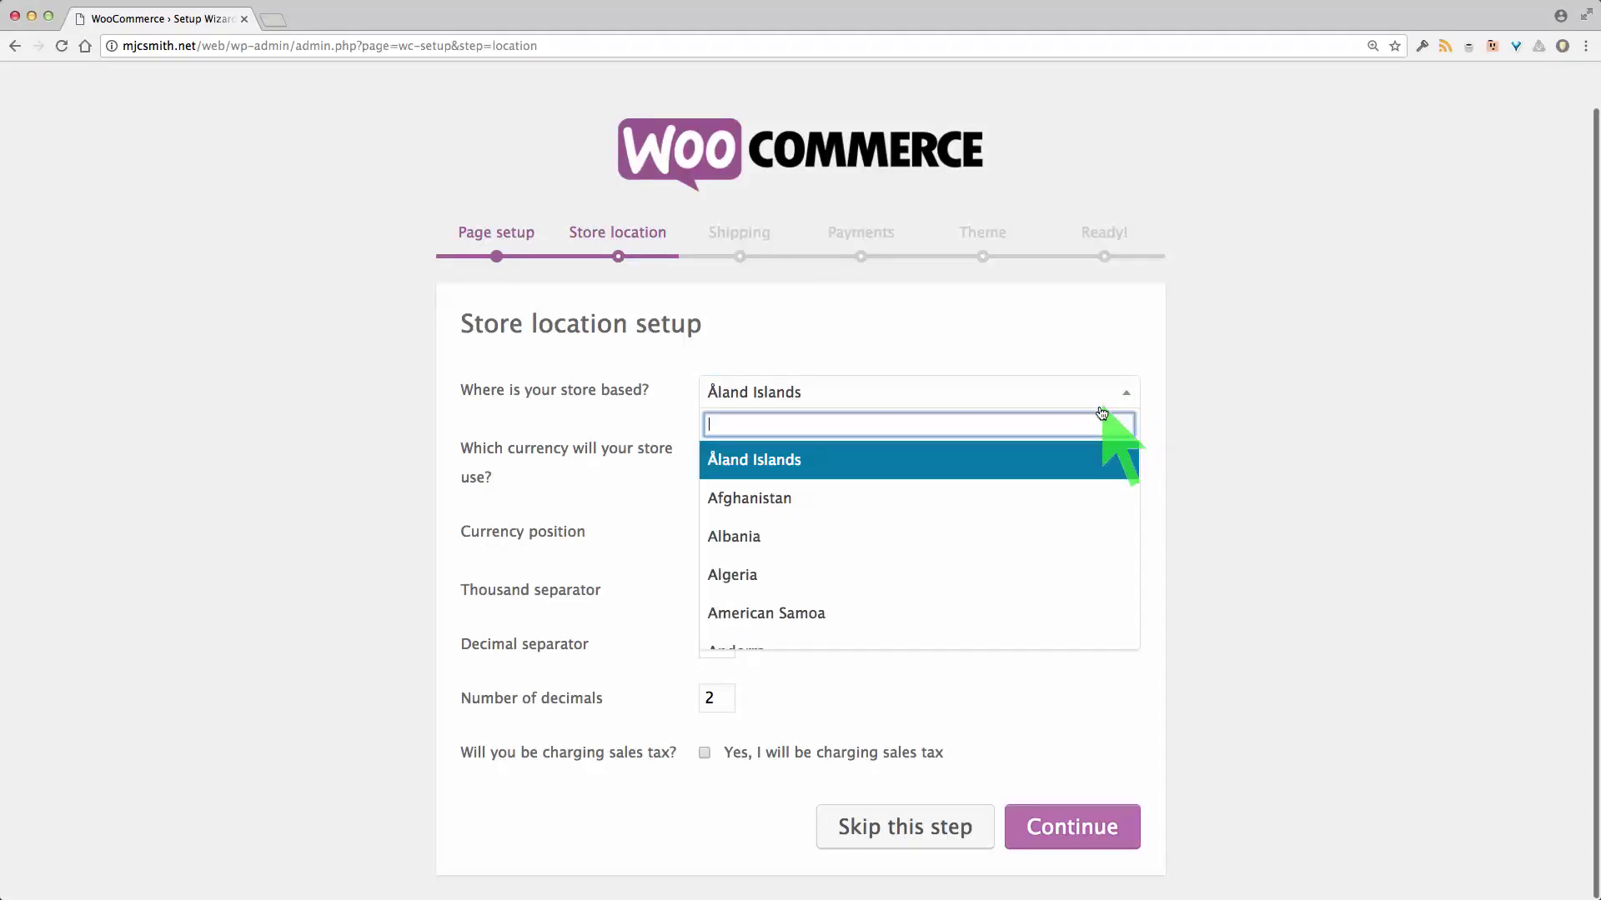
pyautogui.write('aust')
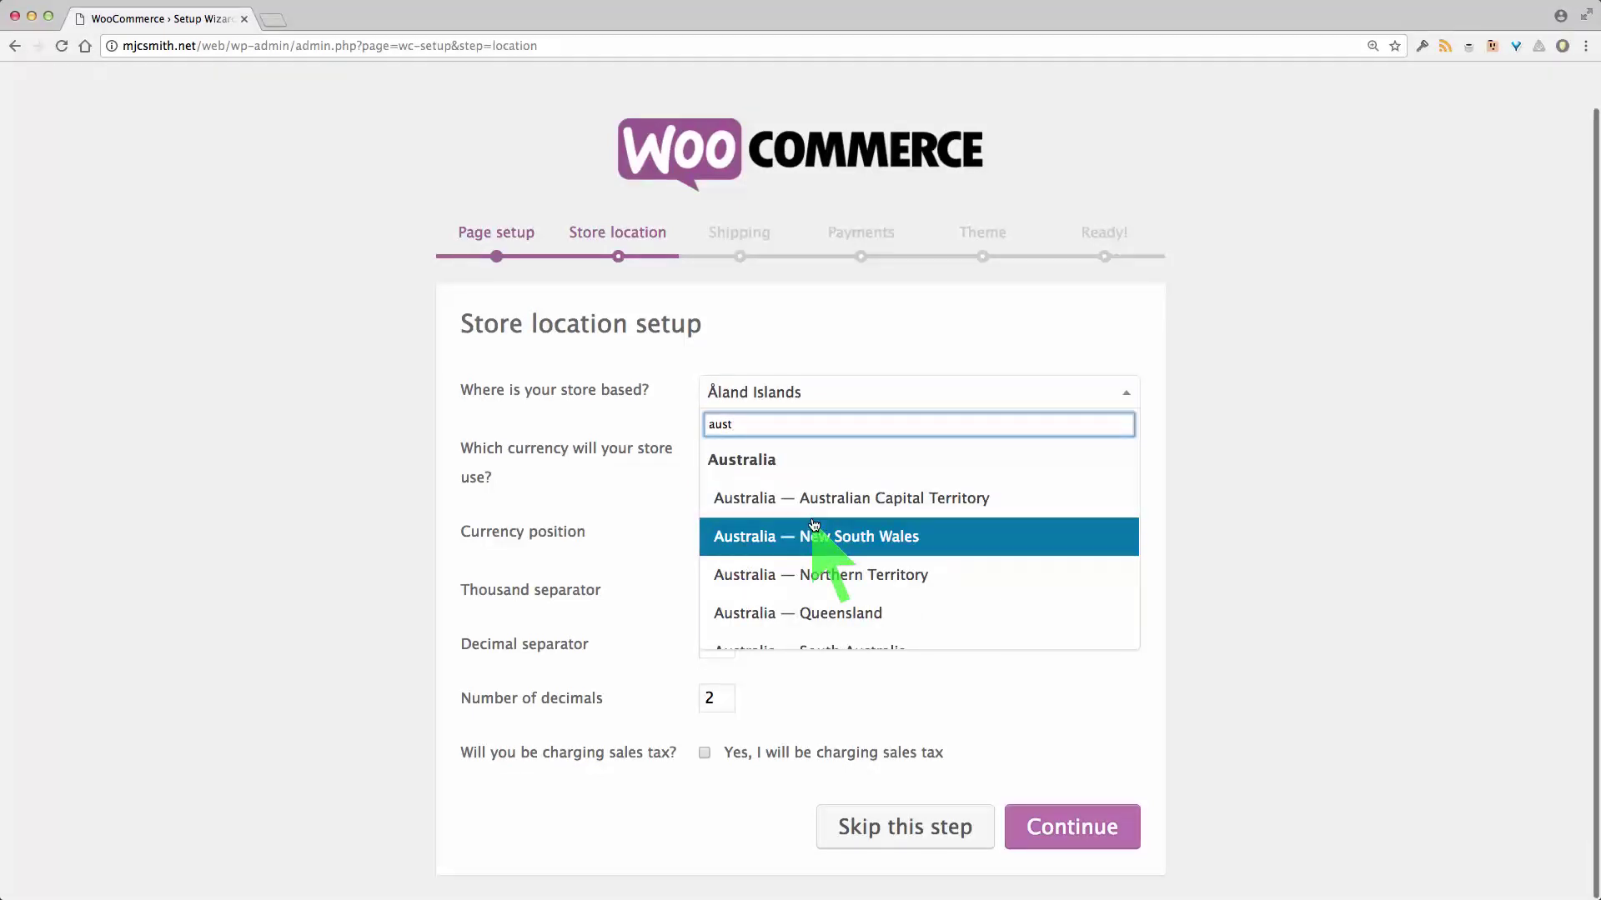
pyautogui.scroll(-3, 780, 518)
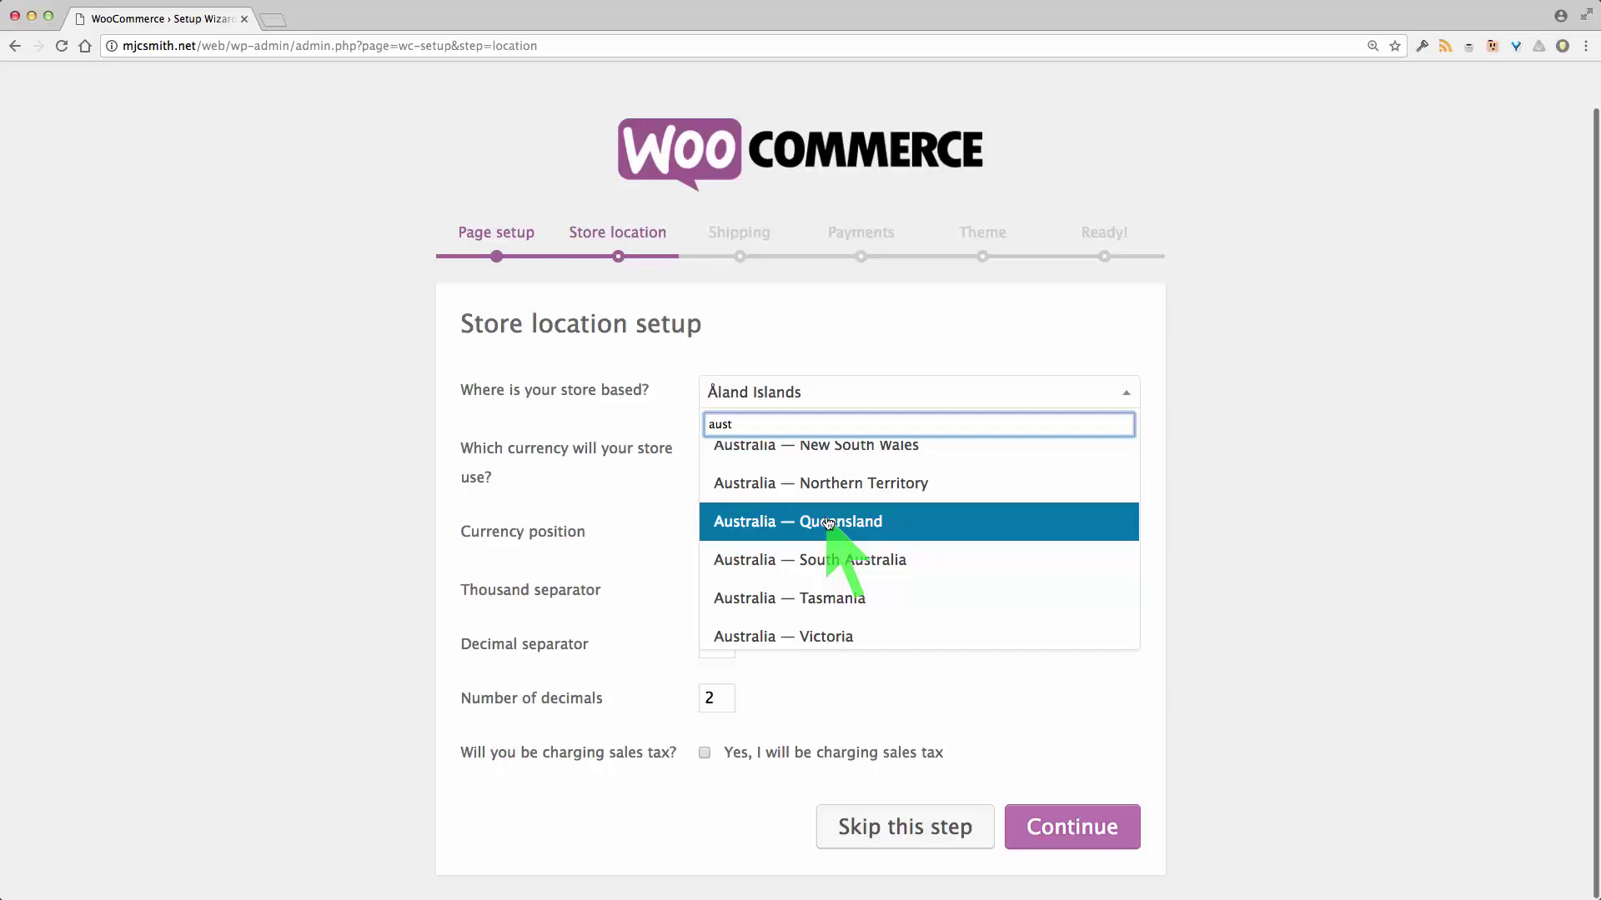
pyautogui.click(828, 522)
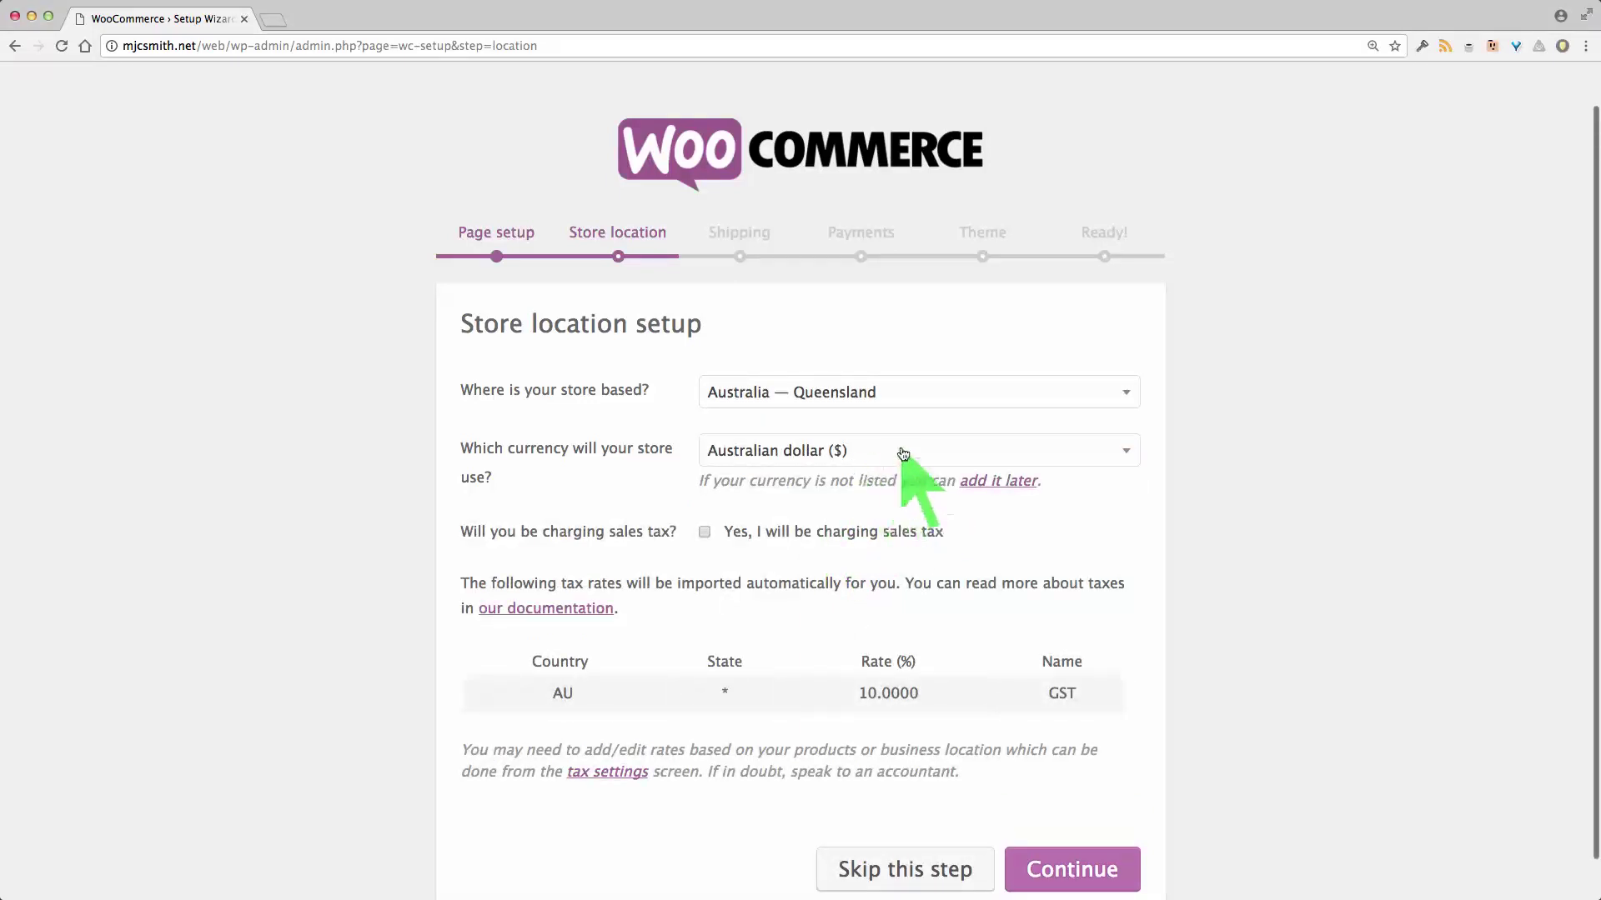
# Enable charging sales tax with product prices entered inclusive of tax, and save the store location setup
pyautogui.click(703, 532)
pyautogui.scroll(-1, 942, 534)
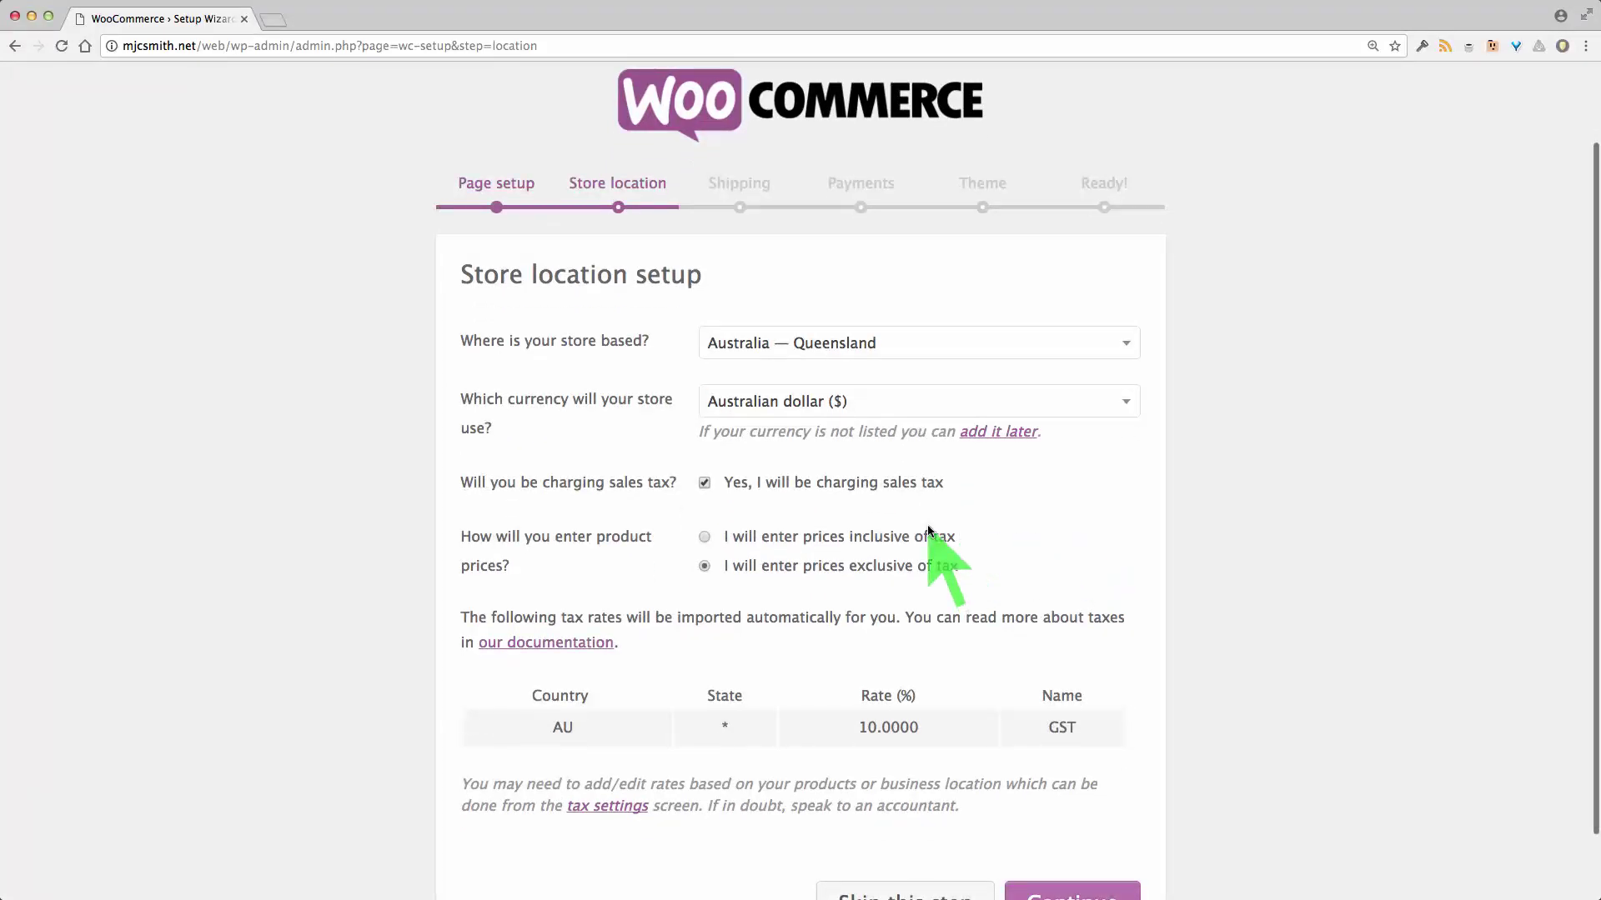
pyautogui.click(705, 537)
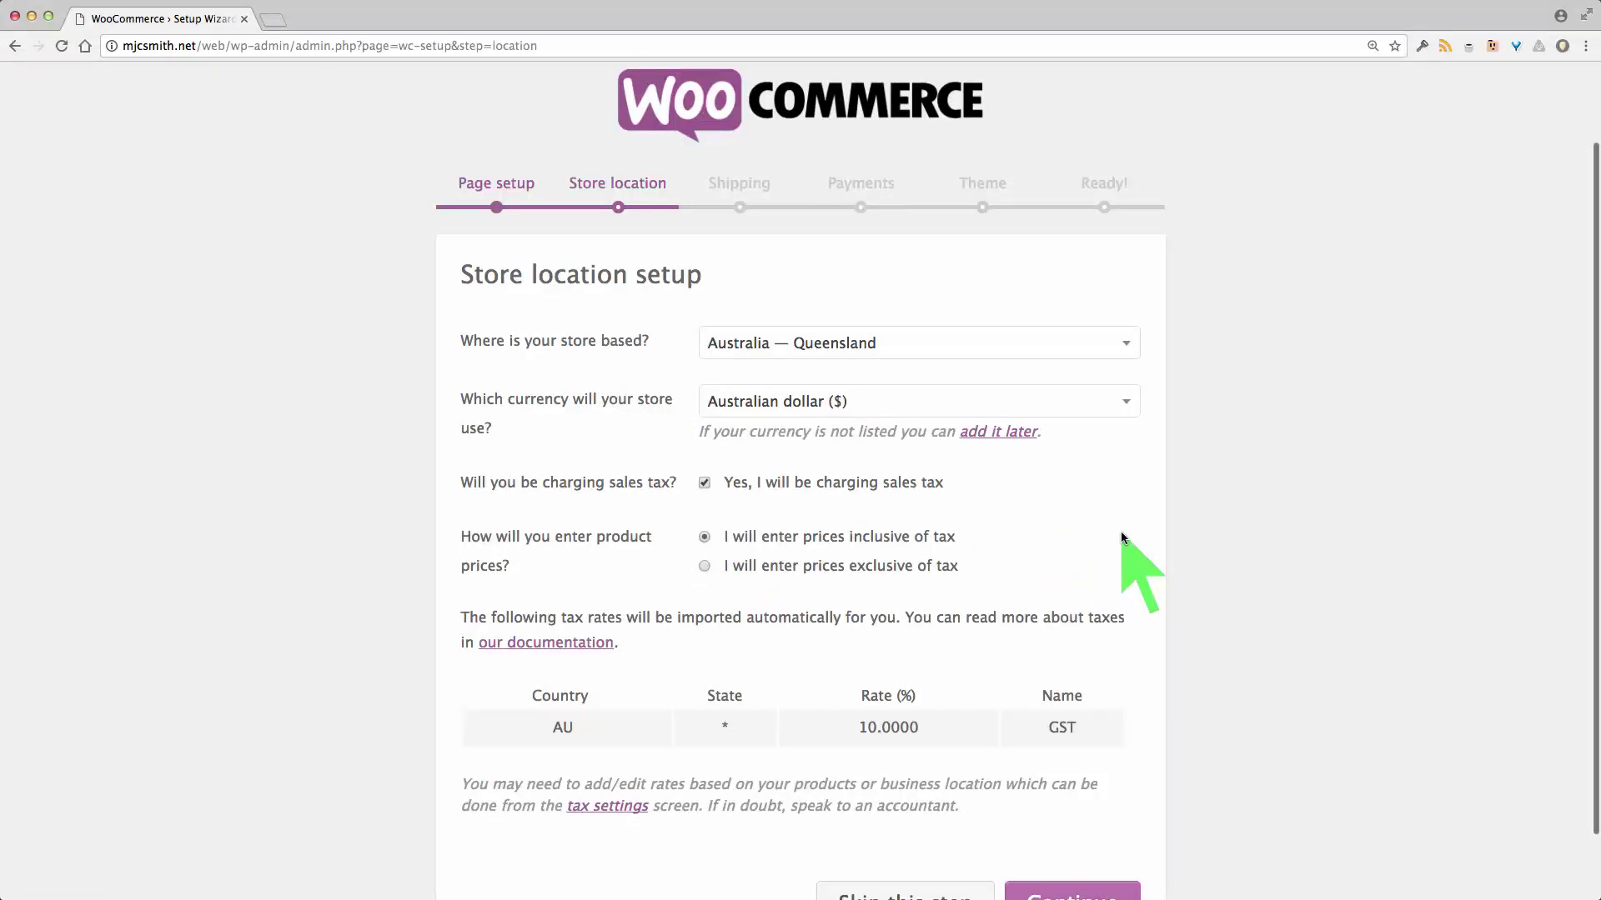
pyautogui.scroll(-1, 1121, 532)
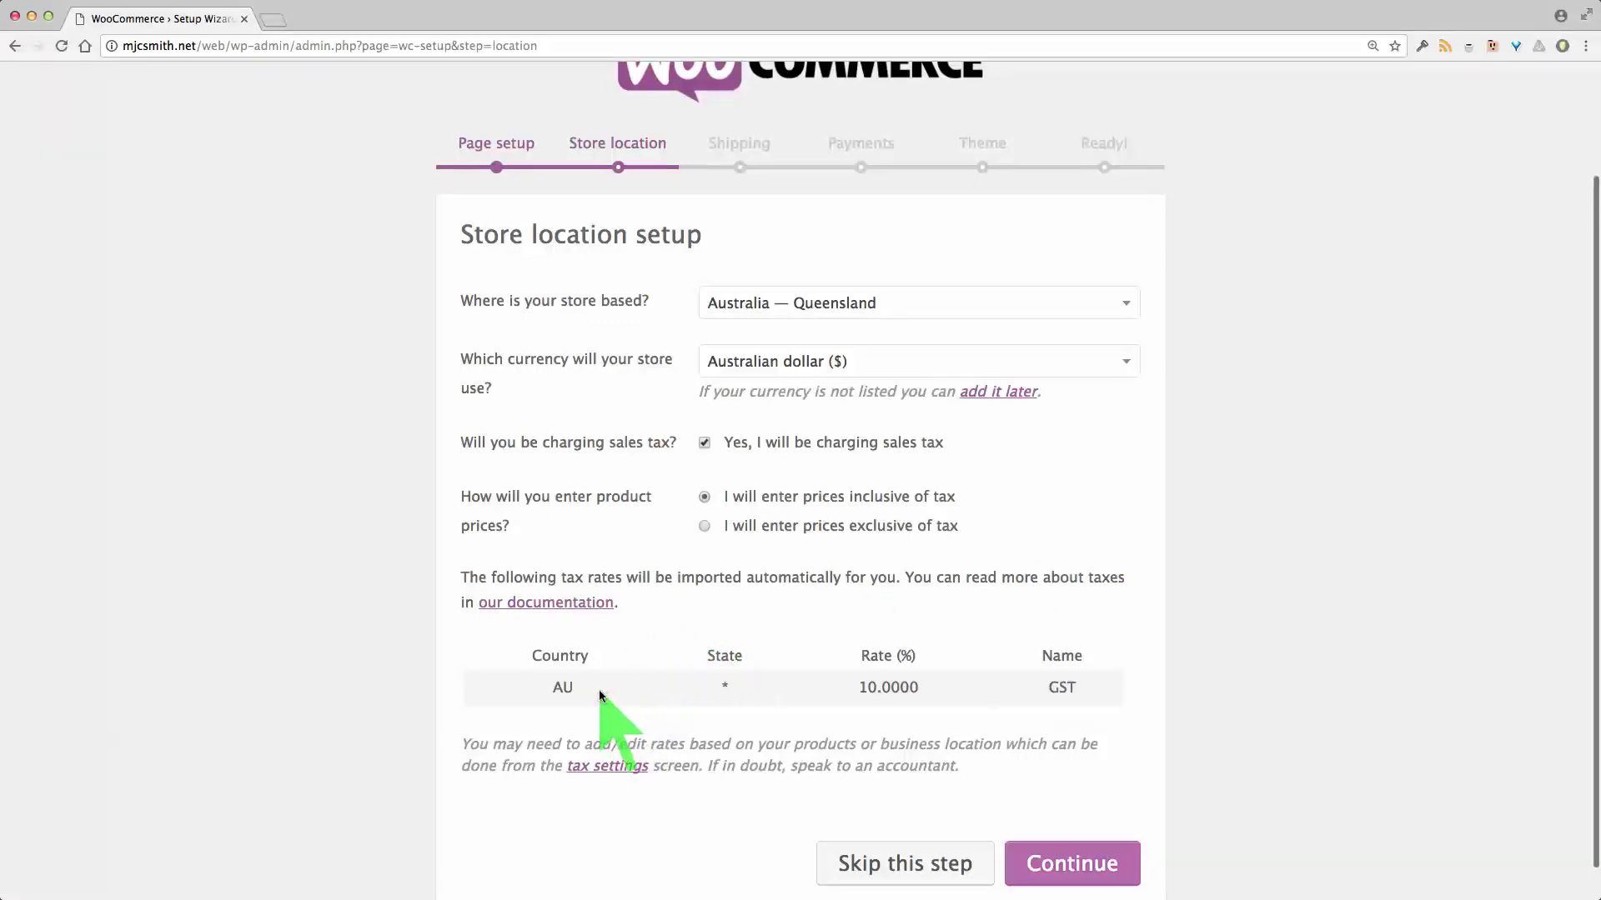
pyautogui.scroll(-1, 684, 626)
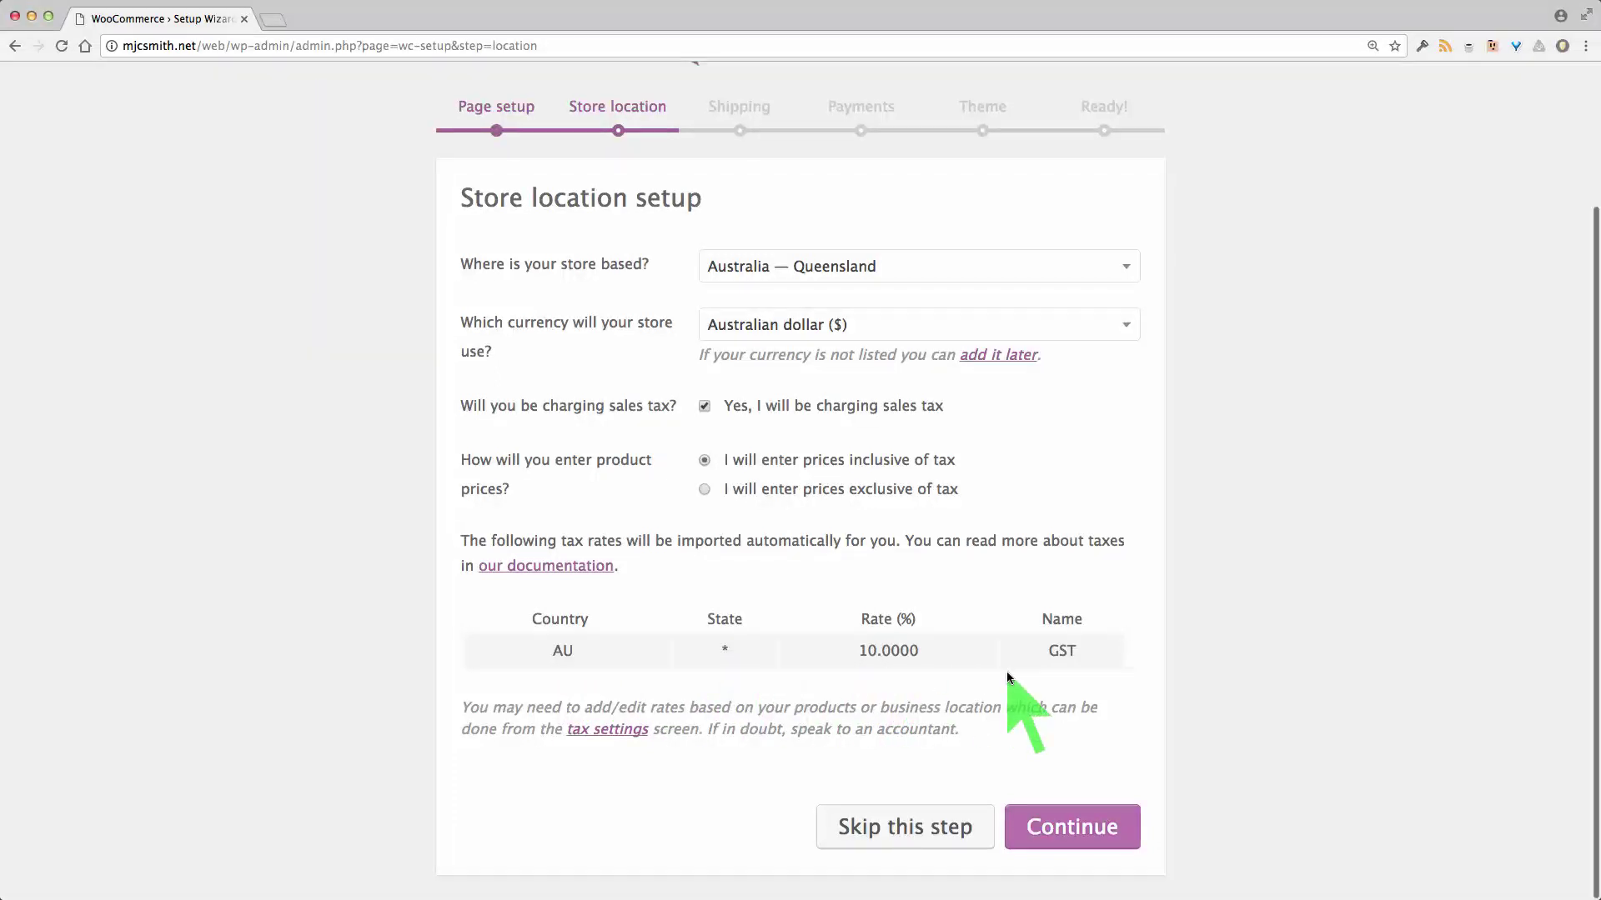
pyautogui.click(1072, 827)
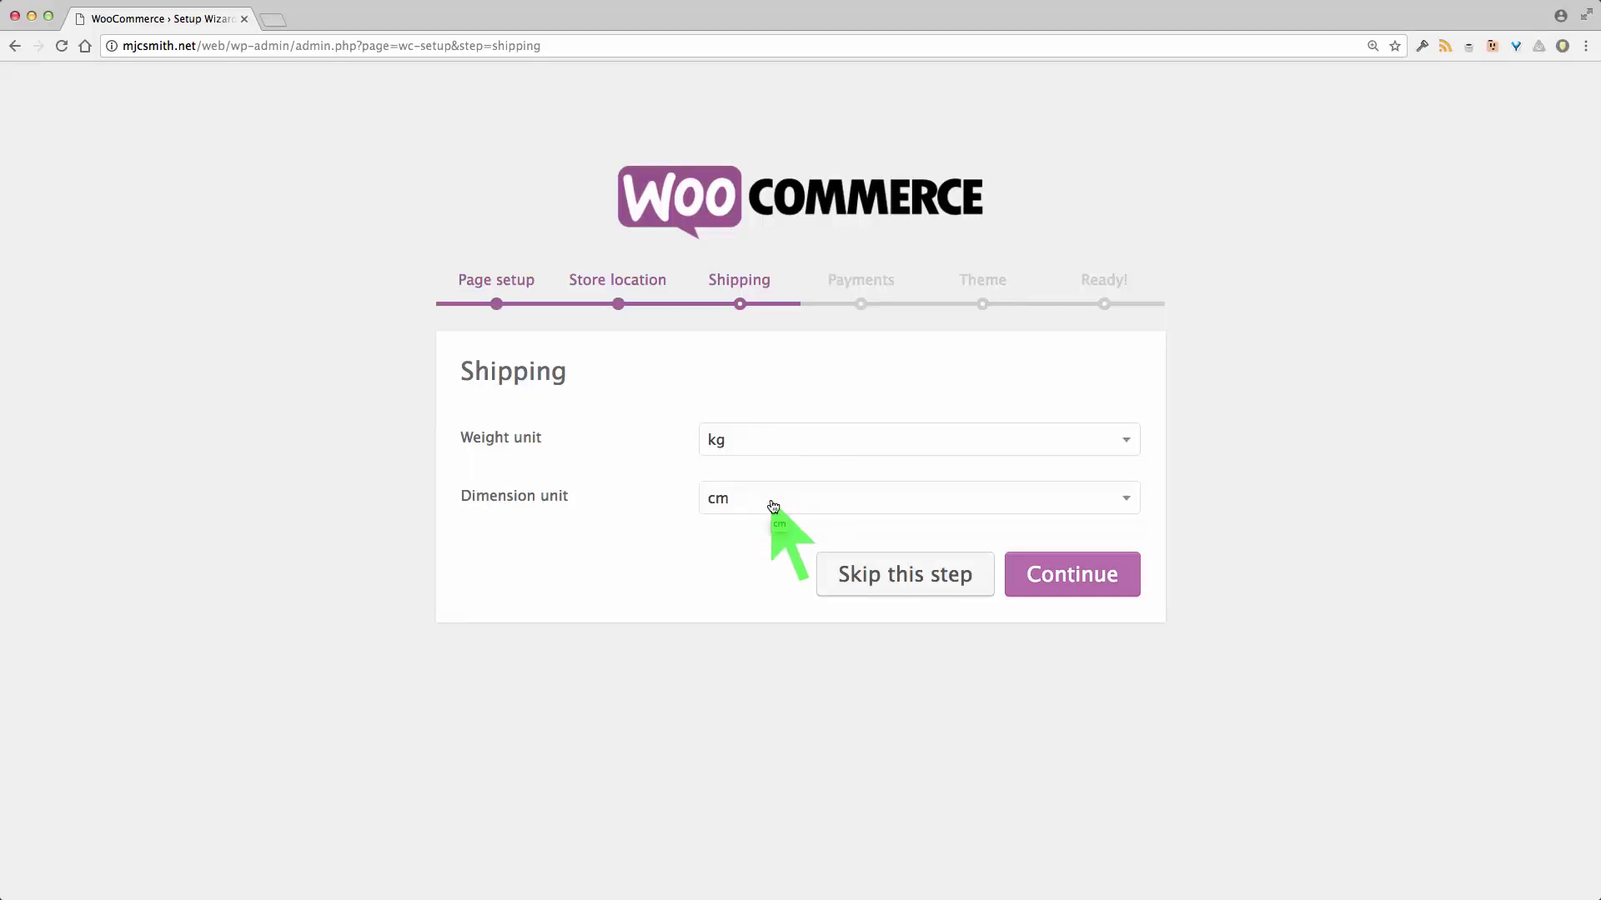
# Set the shipping dimension unit to mm and the weight unit to g, and continue to the payments stage
pyautogui.click(816, 503)
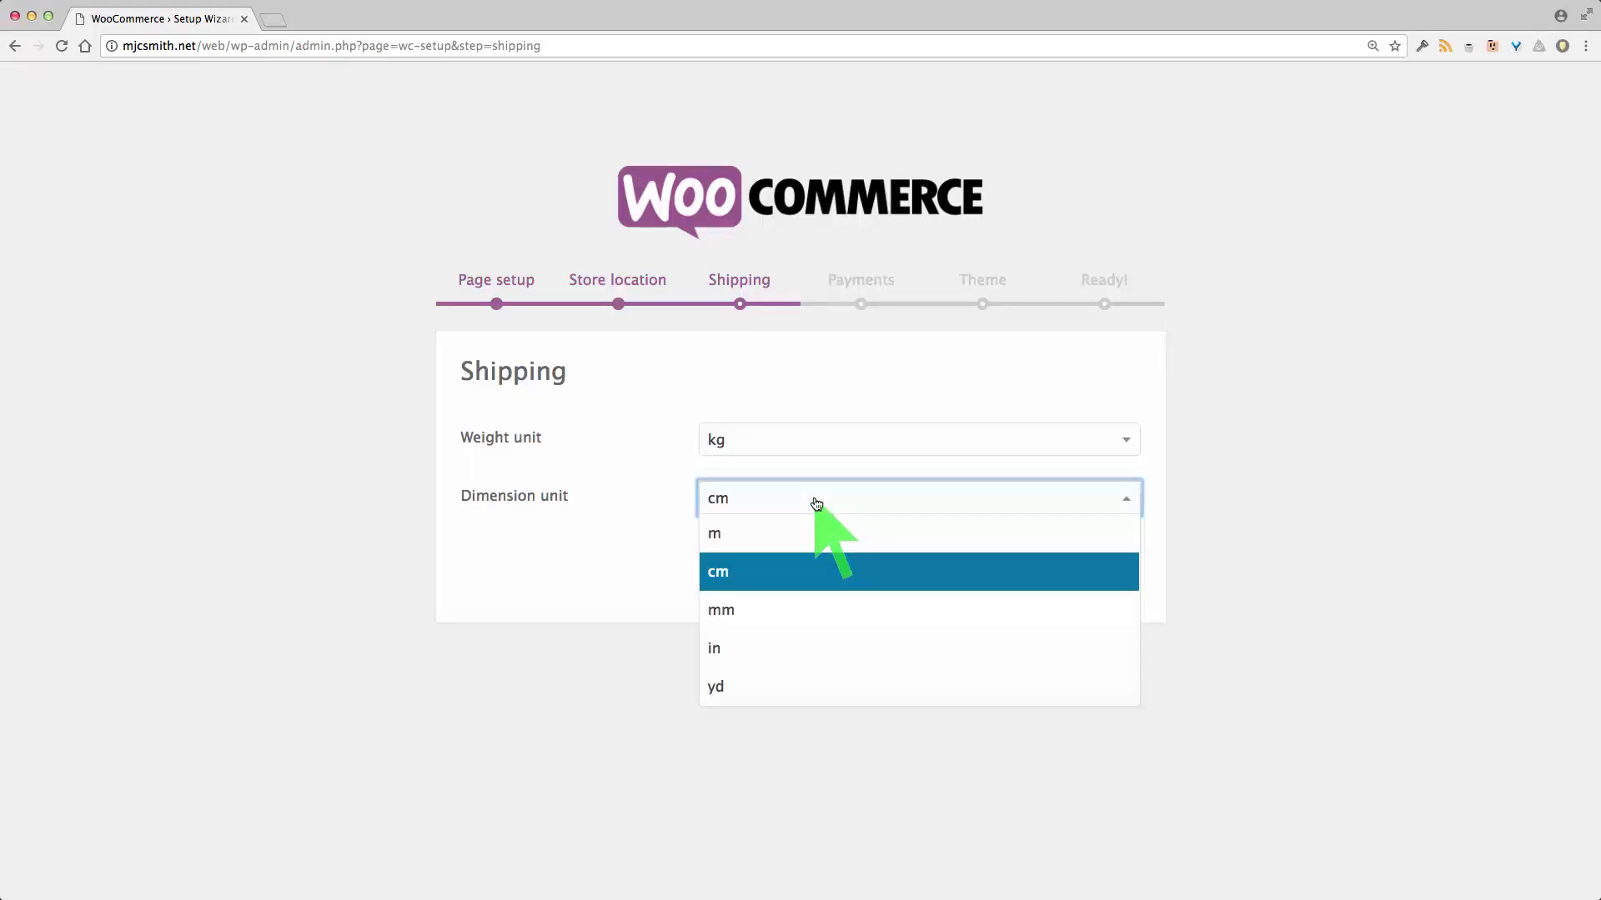
pyautogui.click(754, 619)
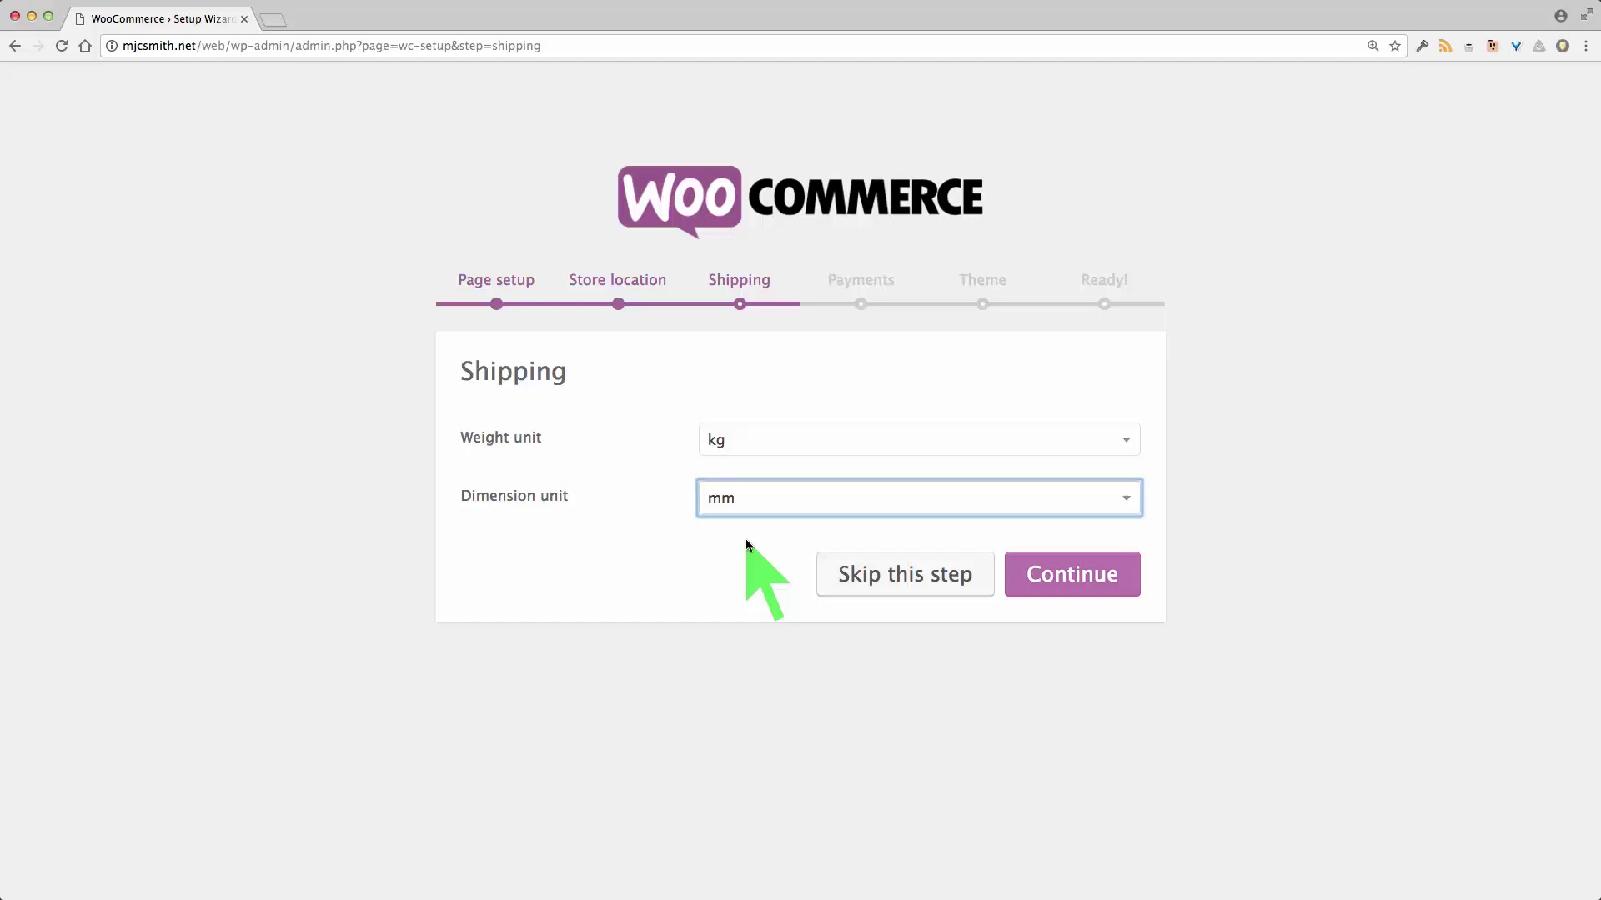
pyautogui.click(792, 439)
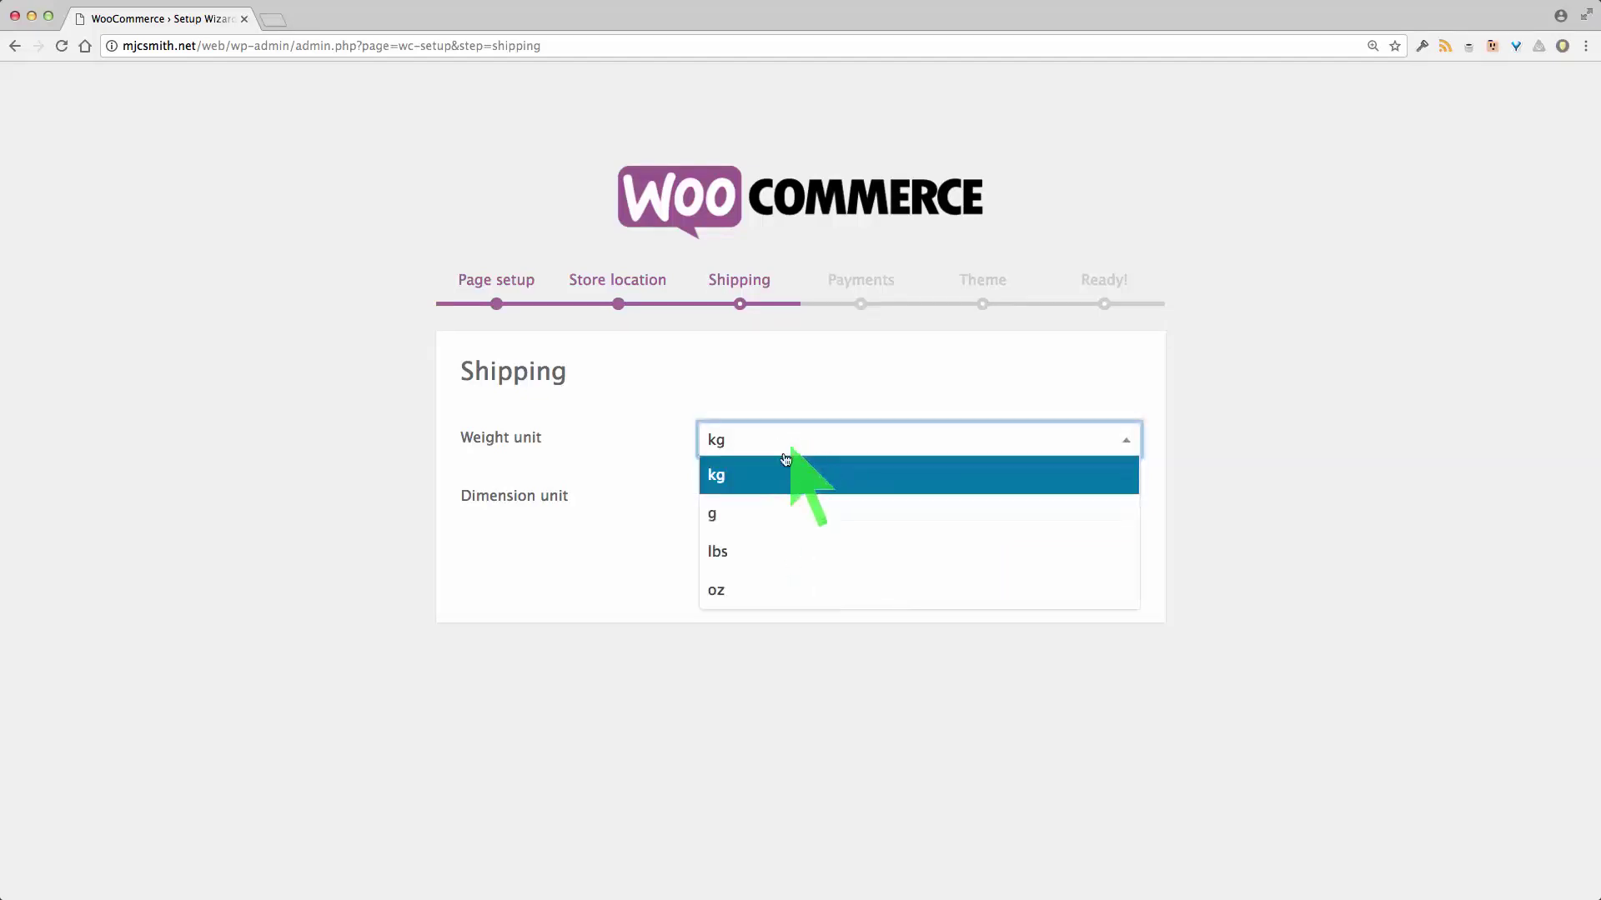
pyautogui.click(758, 510)
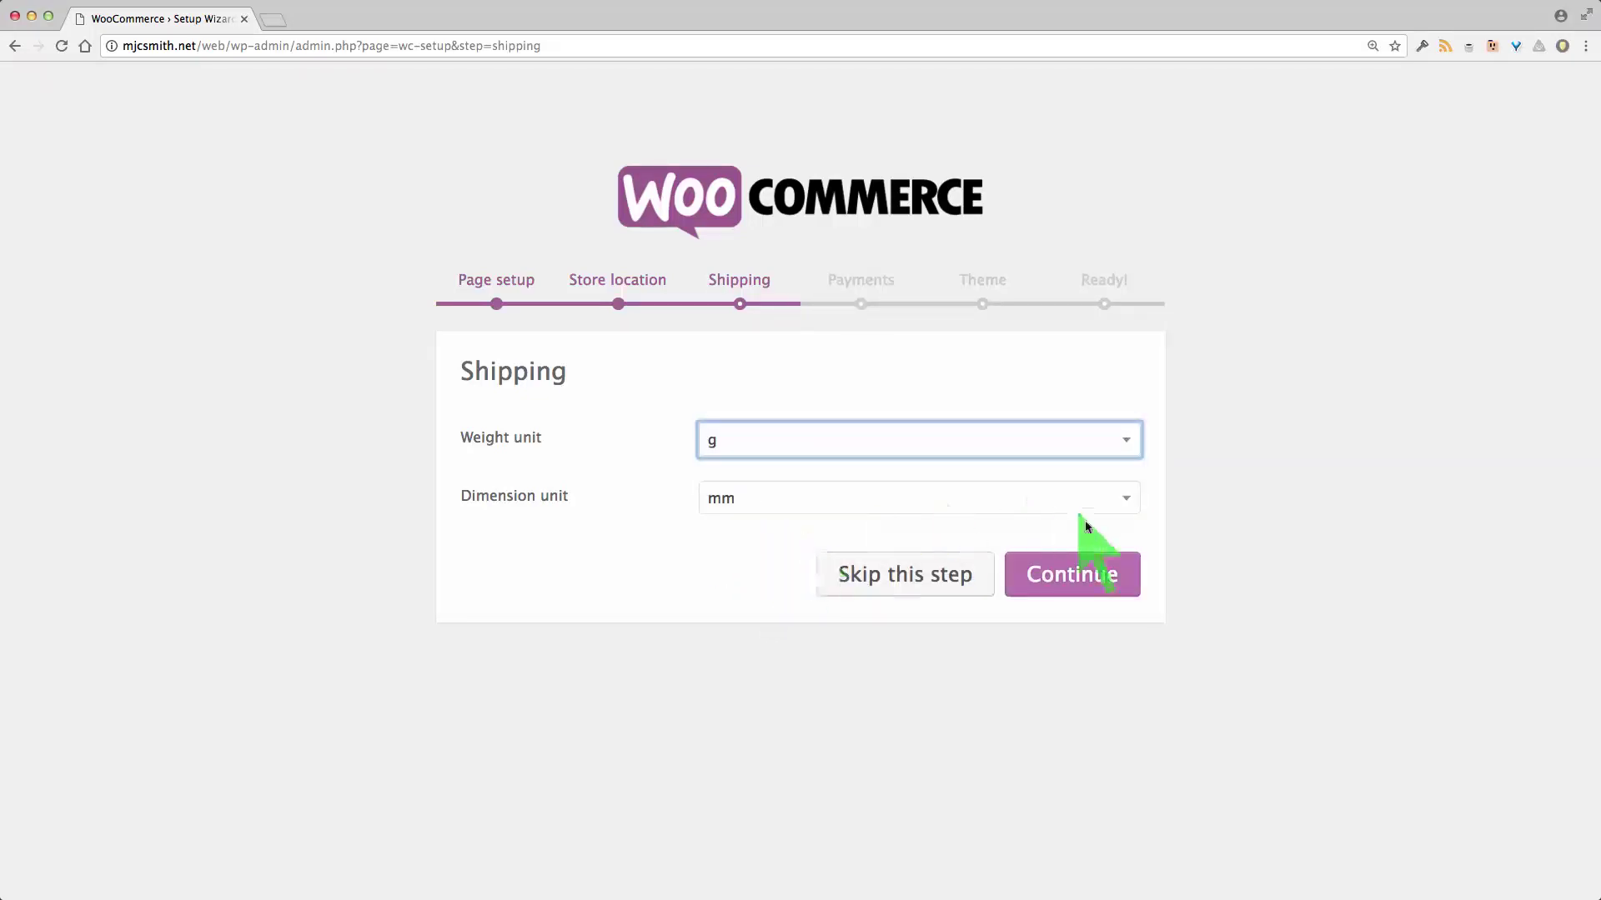
pyautogui.click(1078, 575)
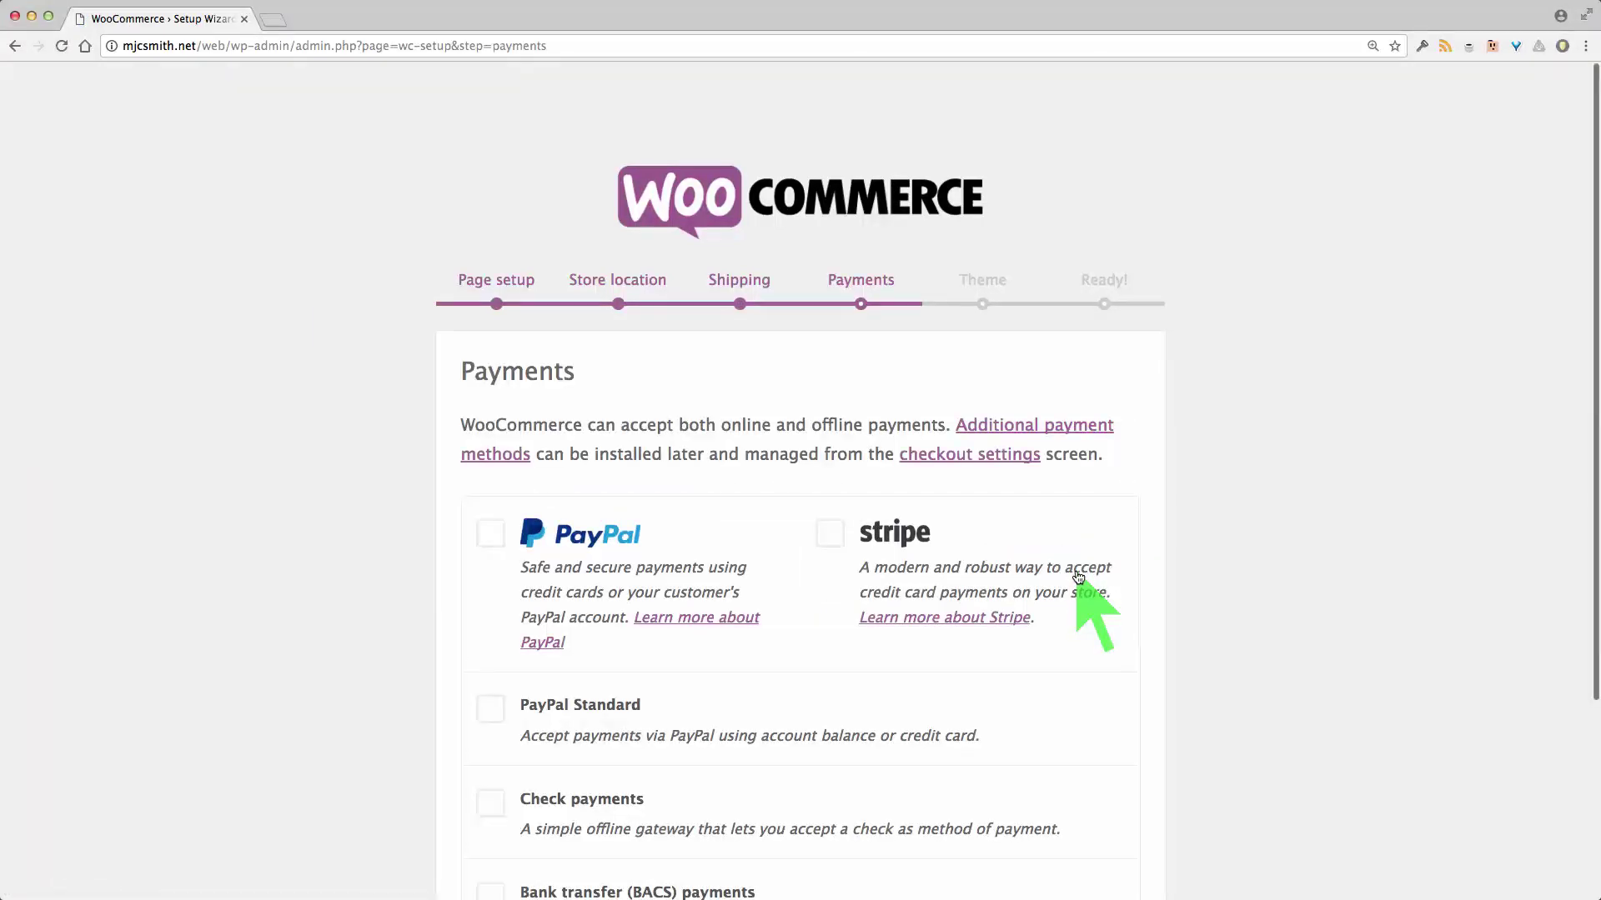
# Enable PayPal, PayPal Standard, Stripe, Bank transfer (BACS) and Cash on delivery as payment methods, and continue to the theme stage
pyautogui.scroll(-5, 1078, 575)
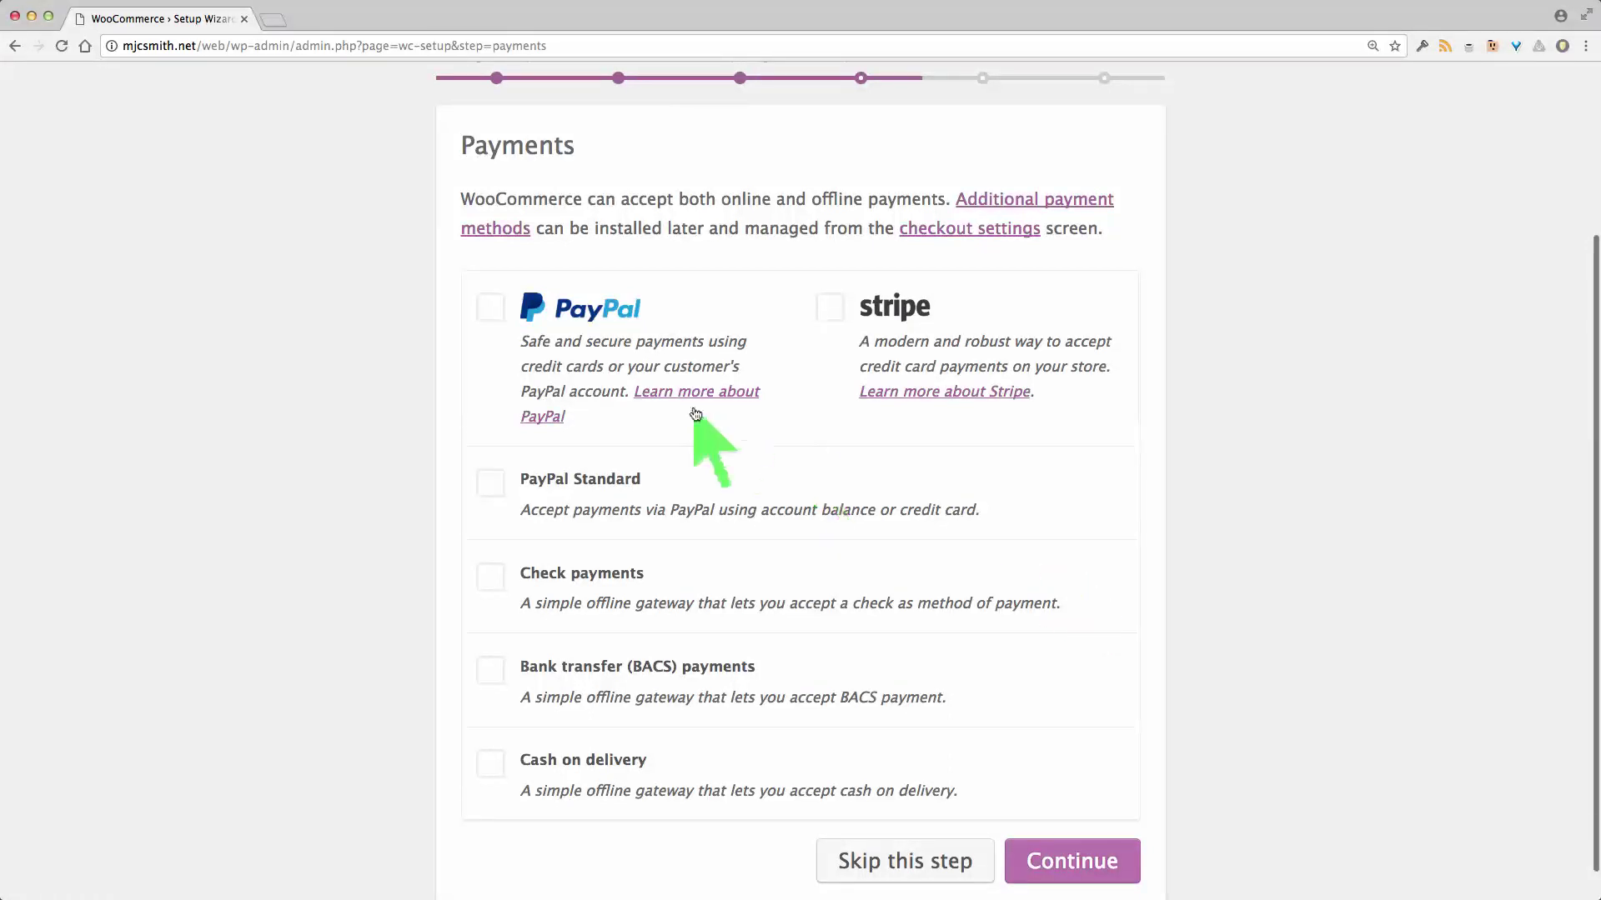
pyautogui.click(491, 310)
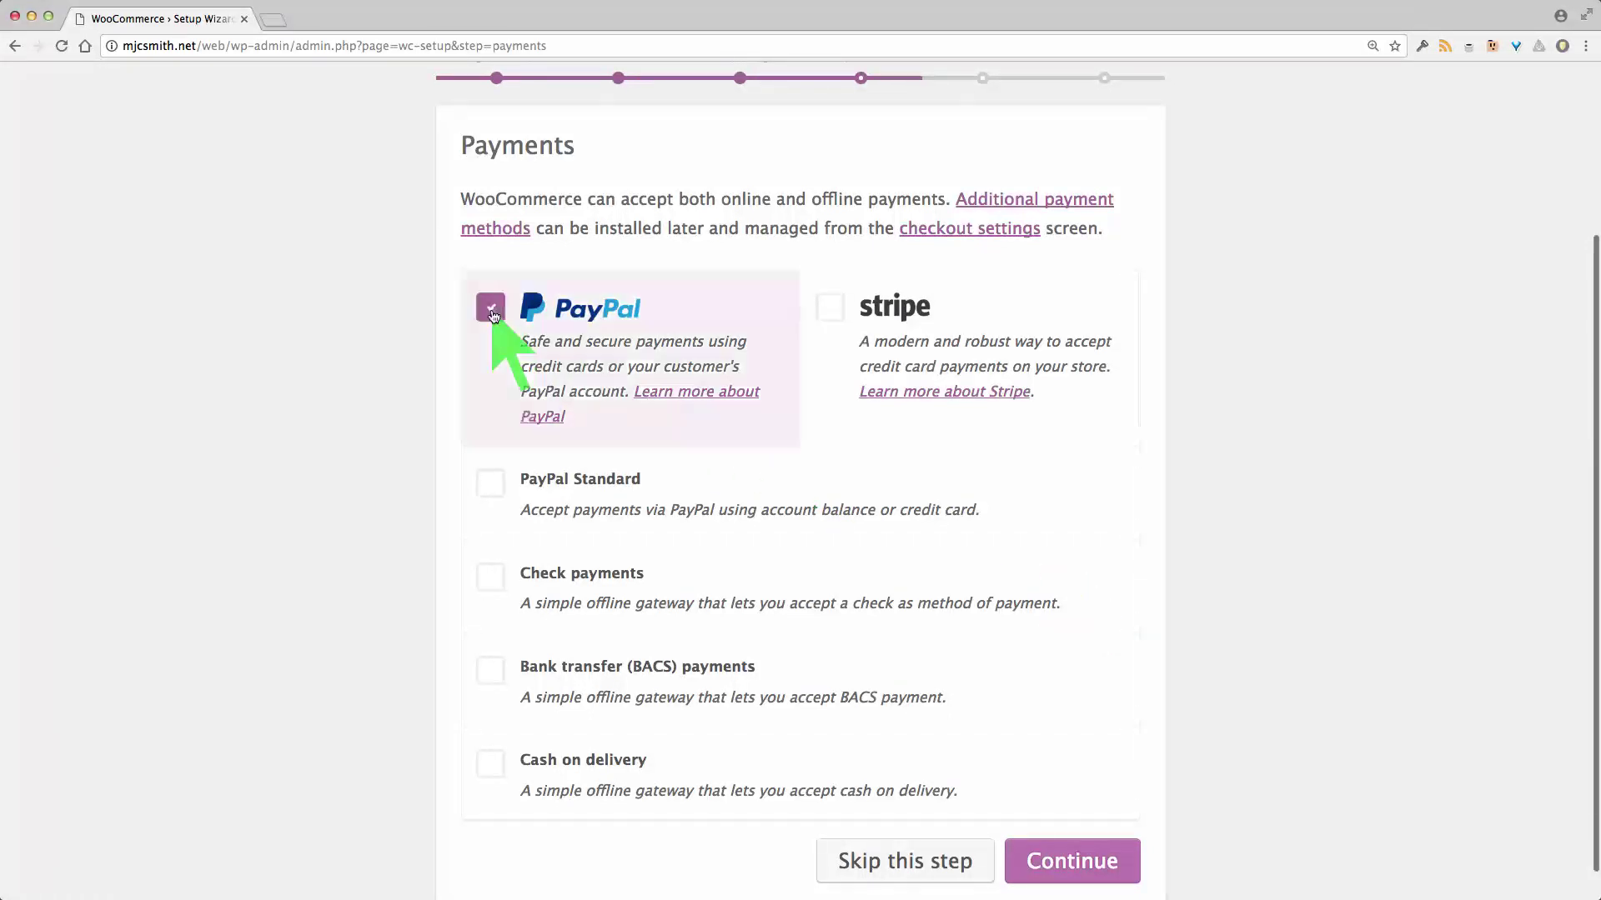
pyautogui.click(491, 484)
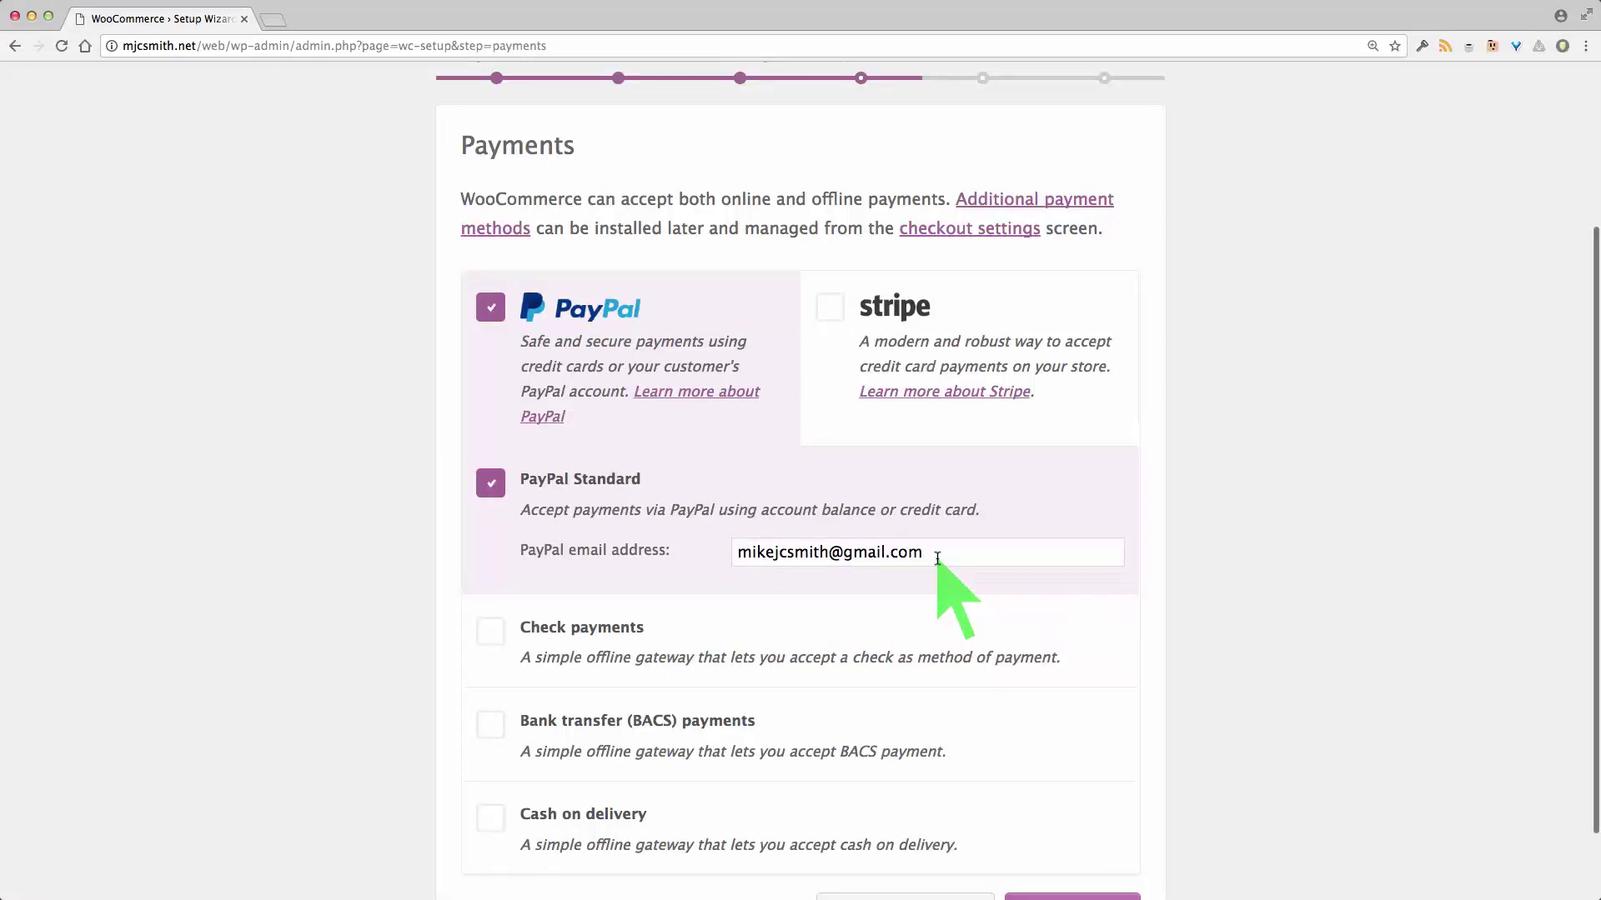
pyautogui.click(831, 310)
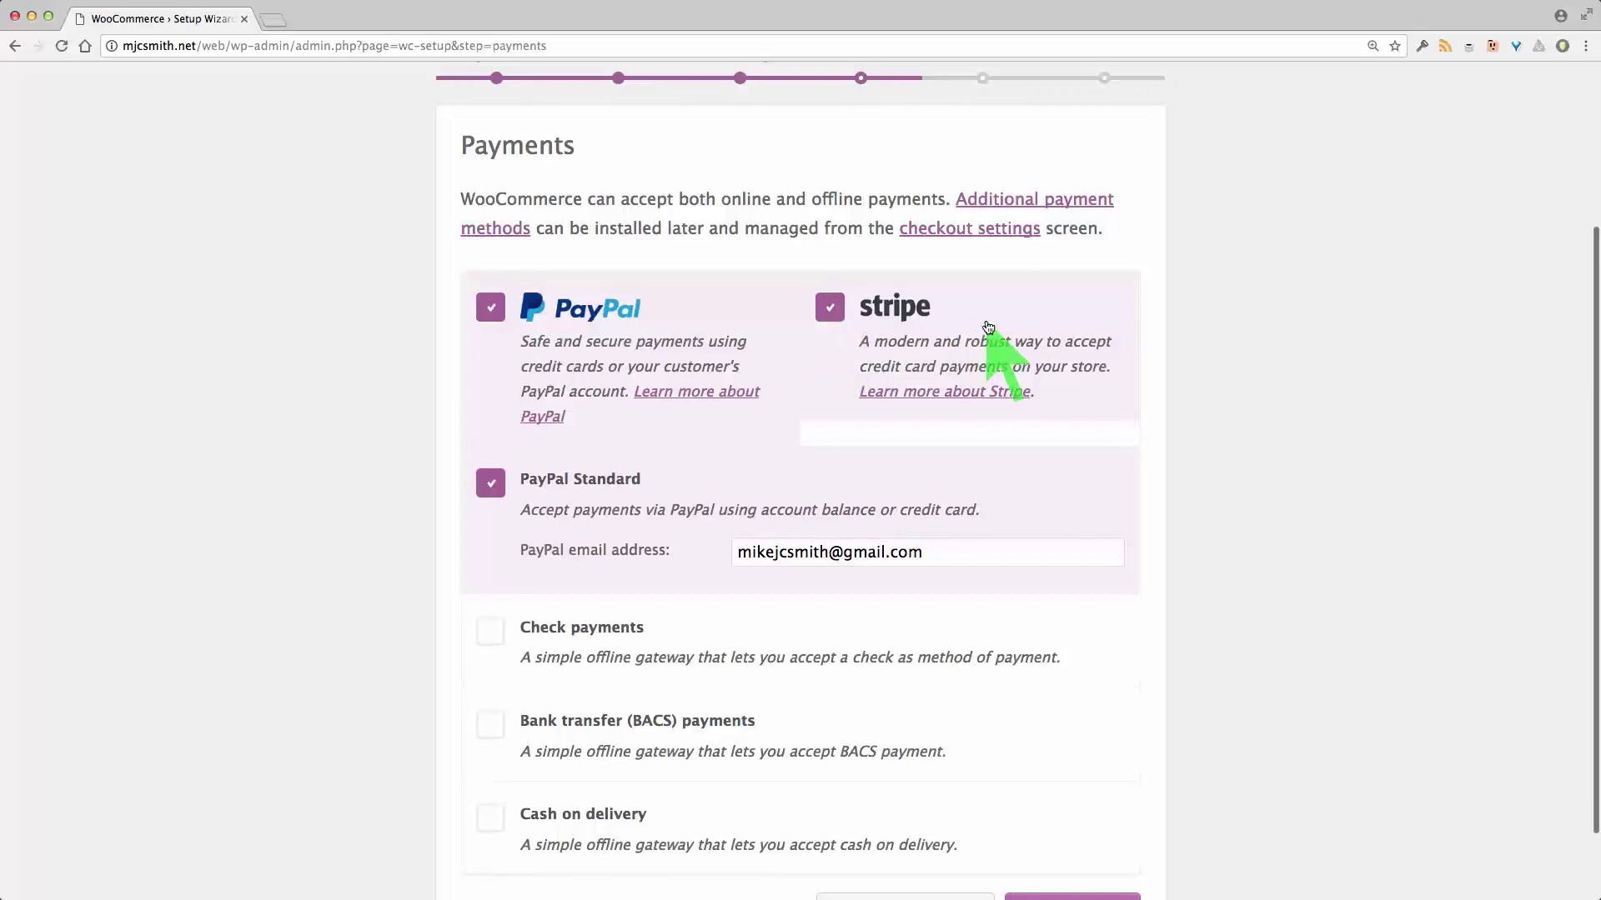
pyautogui.scroll(-2, 1042, 578)
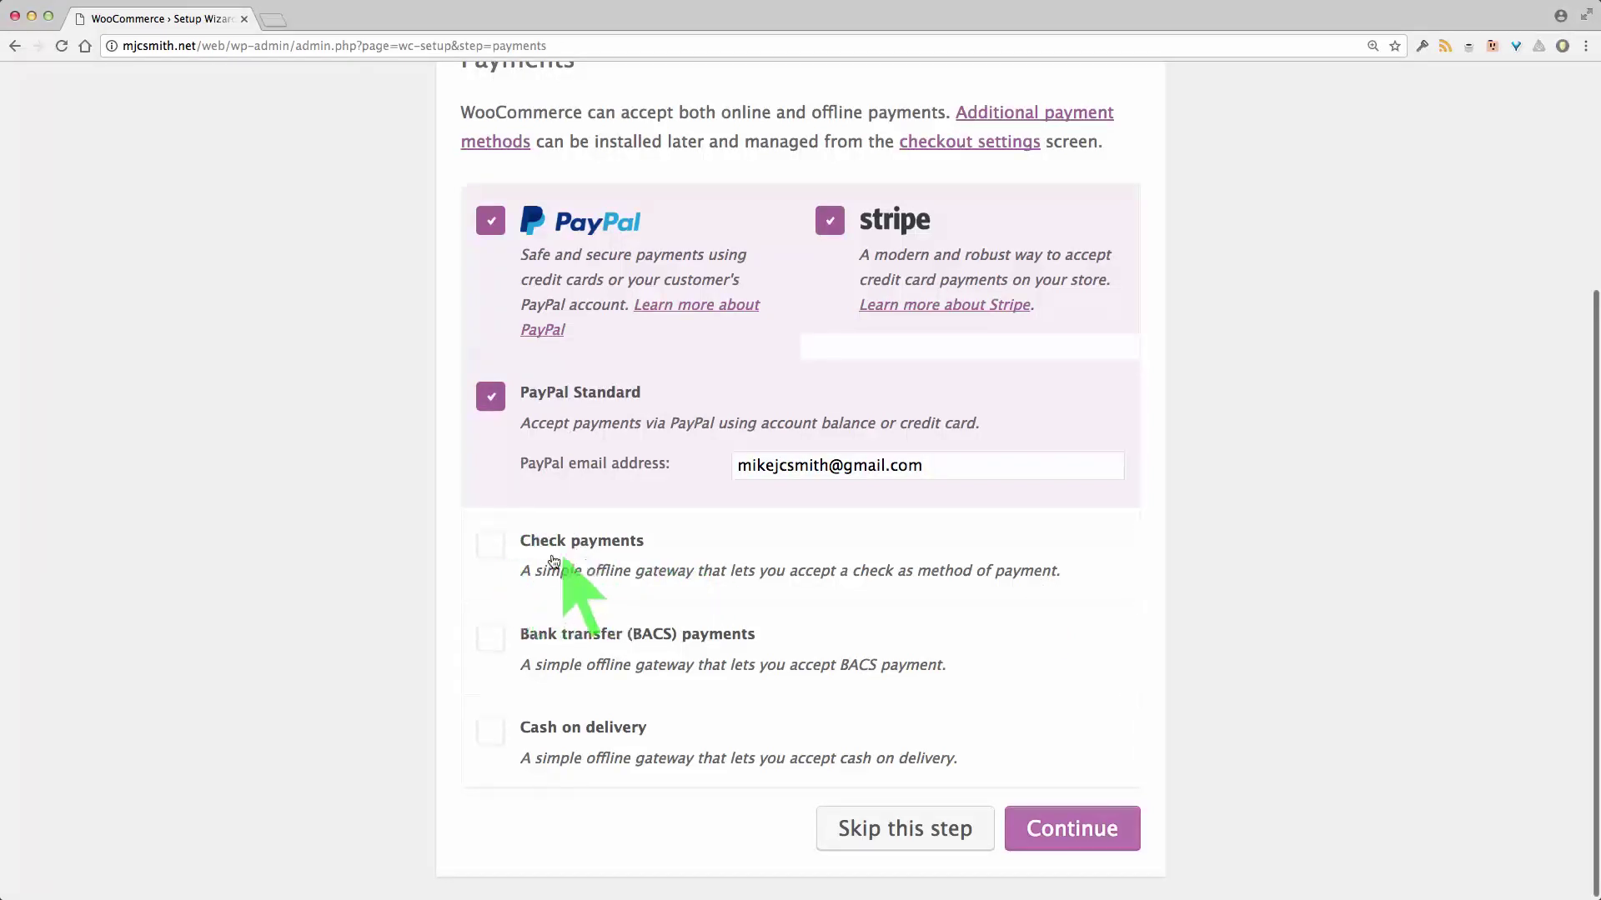
pyautogui.click(493, 640)
pyautogui.click(494, 732)
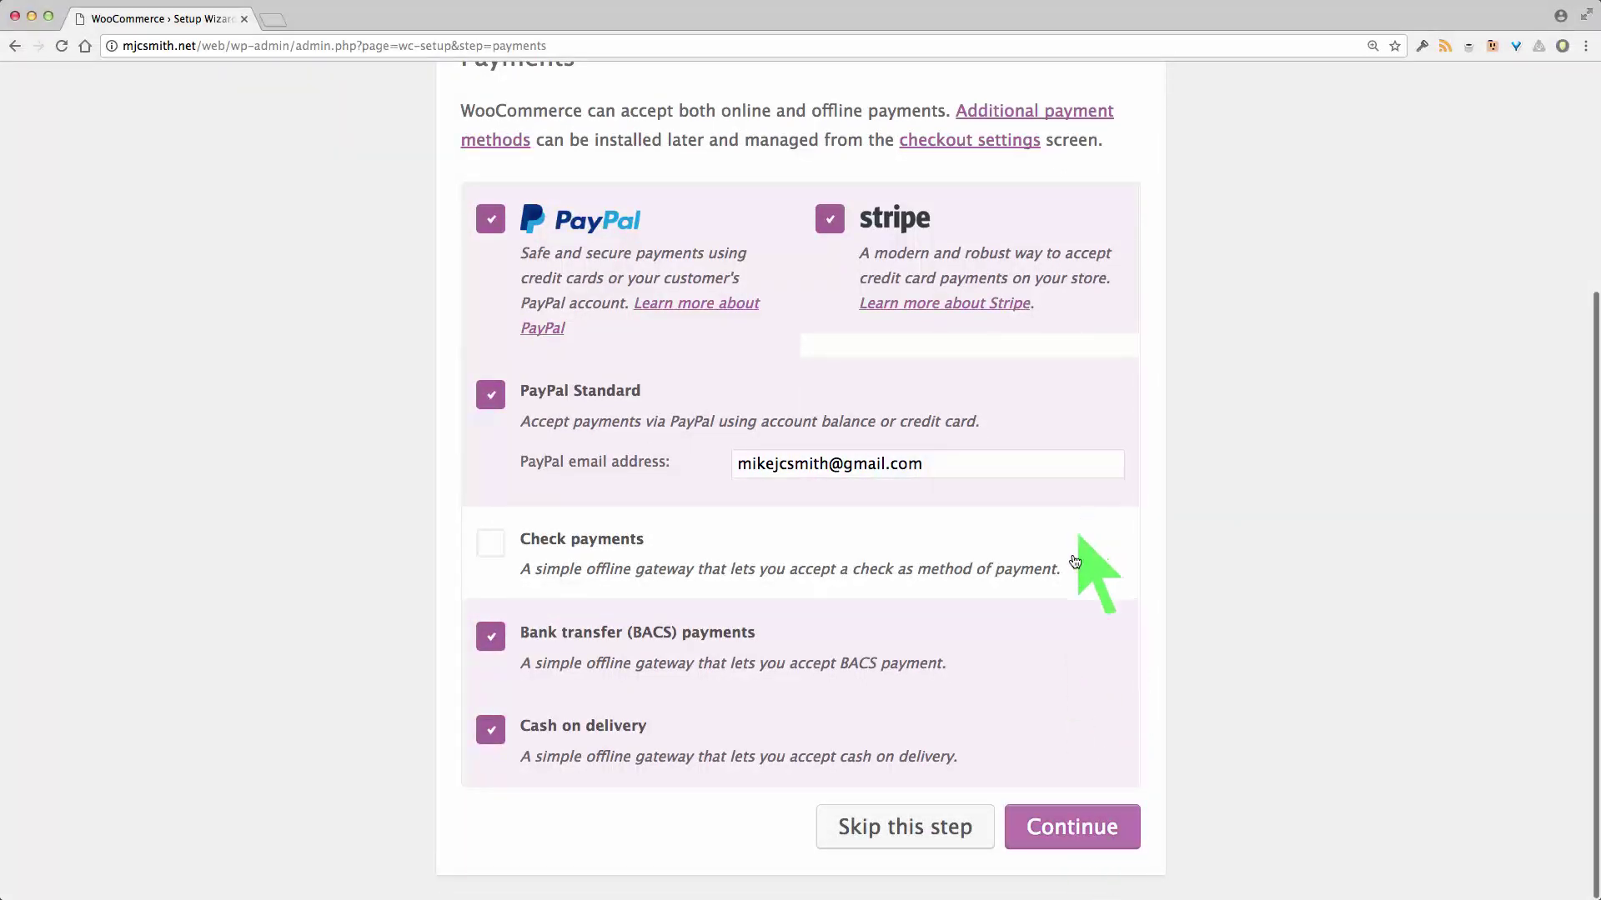
pyautogui.click(1077, 838)
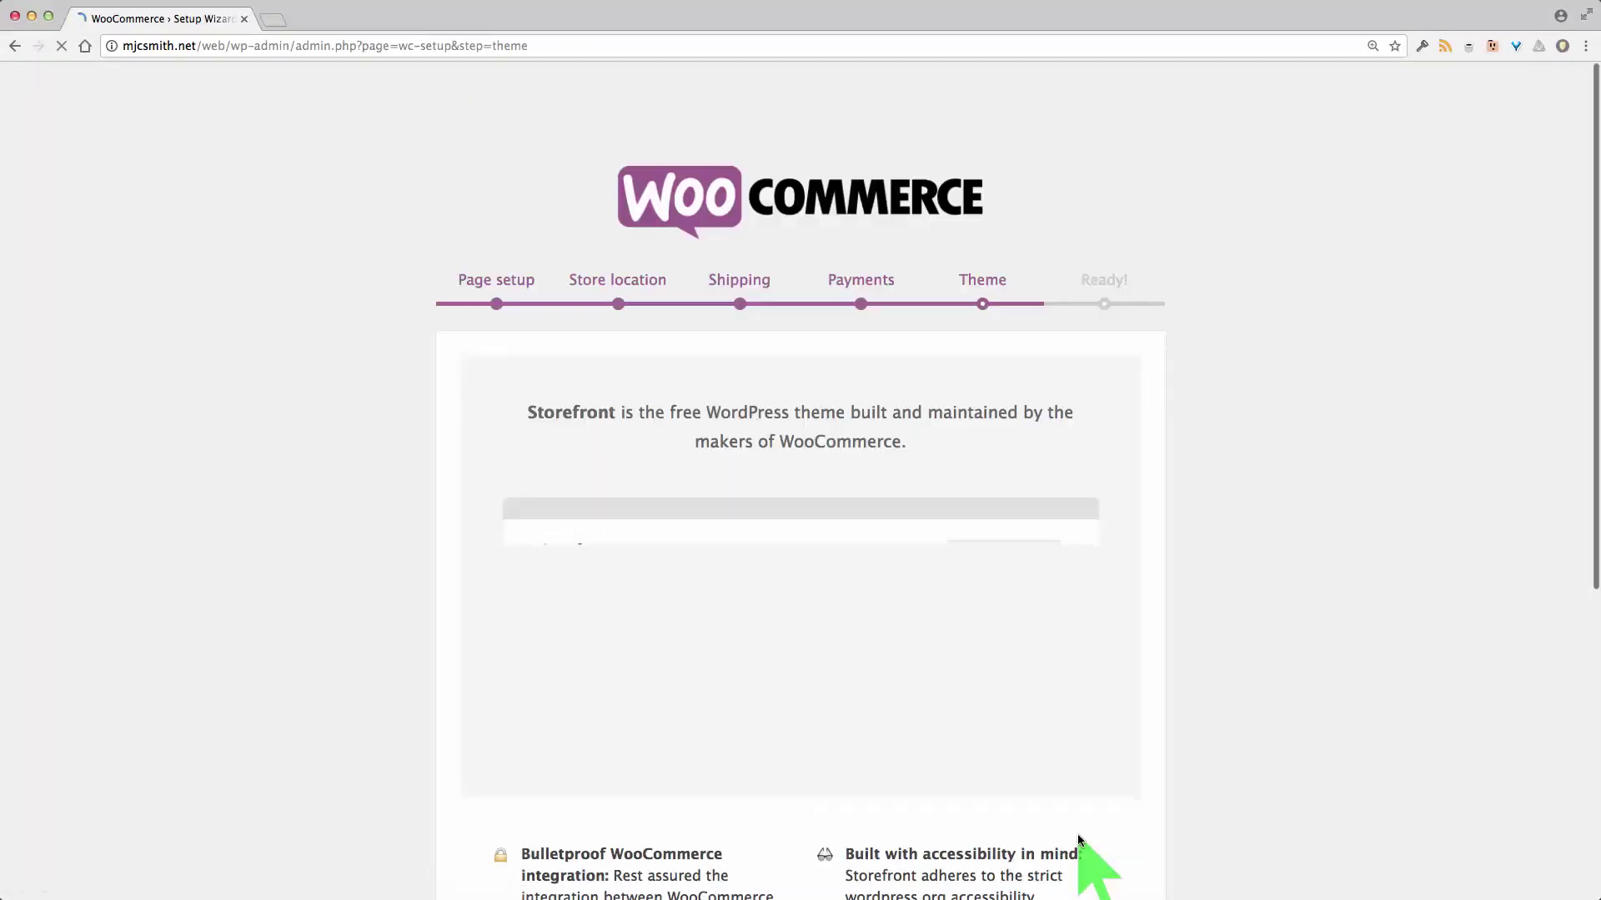
# Examine the Storefront theme's preview image and feature descriptions
pyautogui.scroll(-3, 1252, 559)
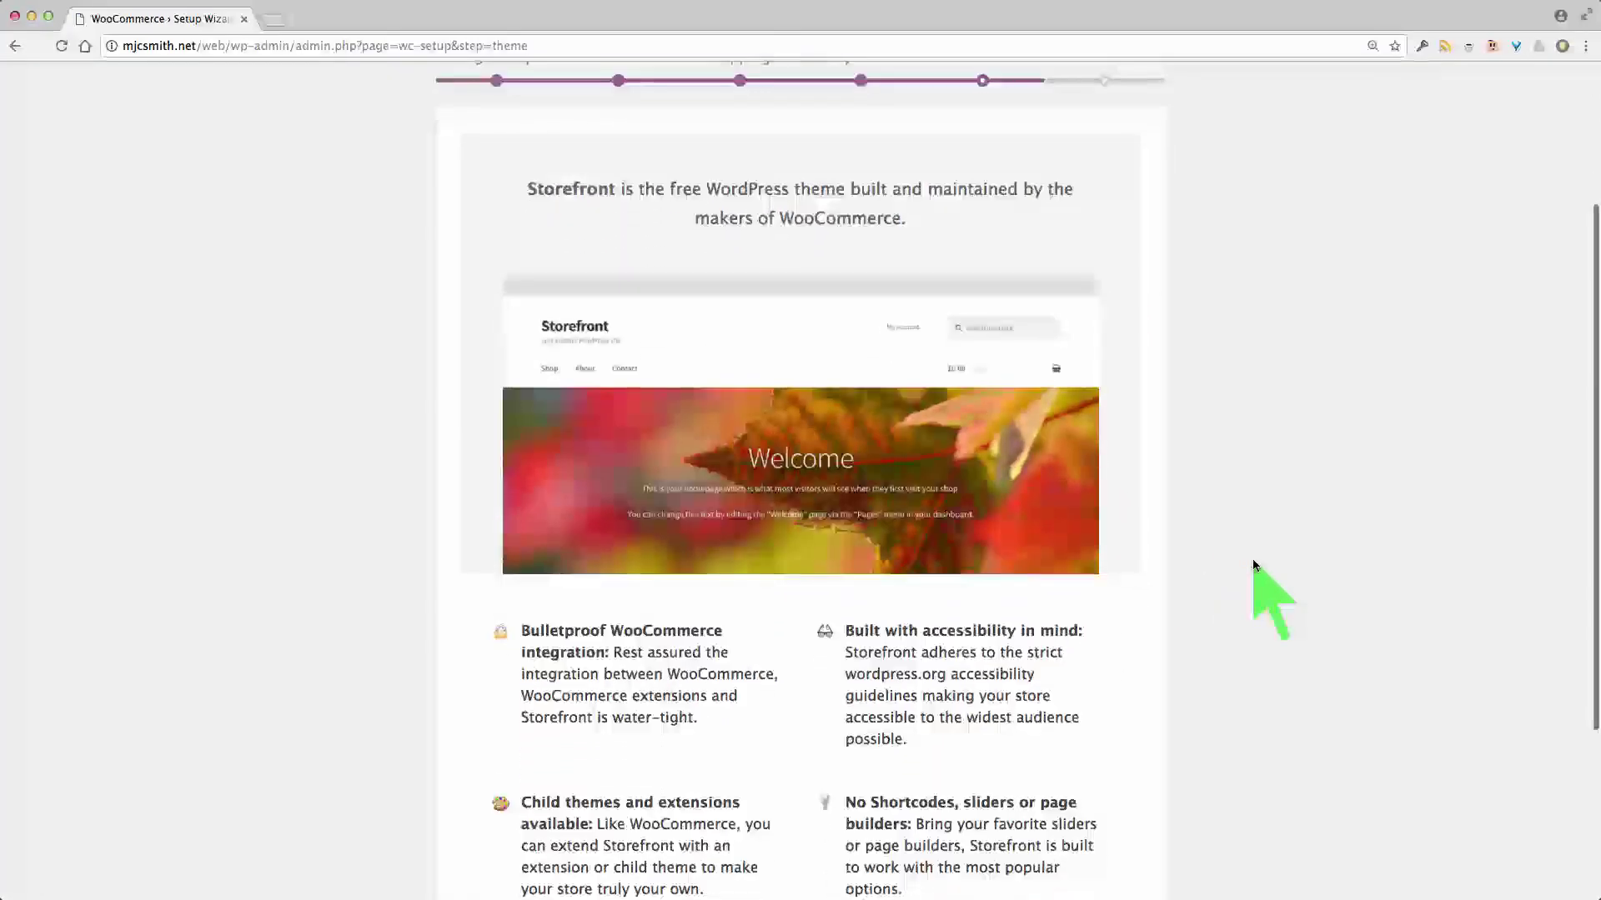
pyautogui.scroll(3, 1252, 559)
pyautogui.scroll(-1, 1252, 559)
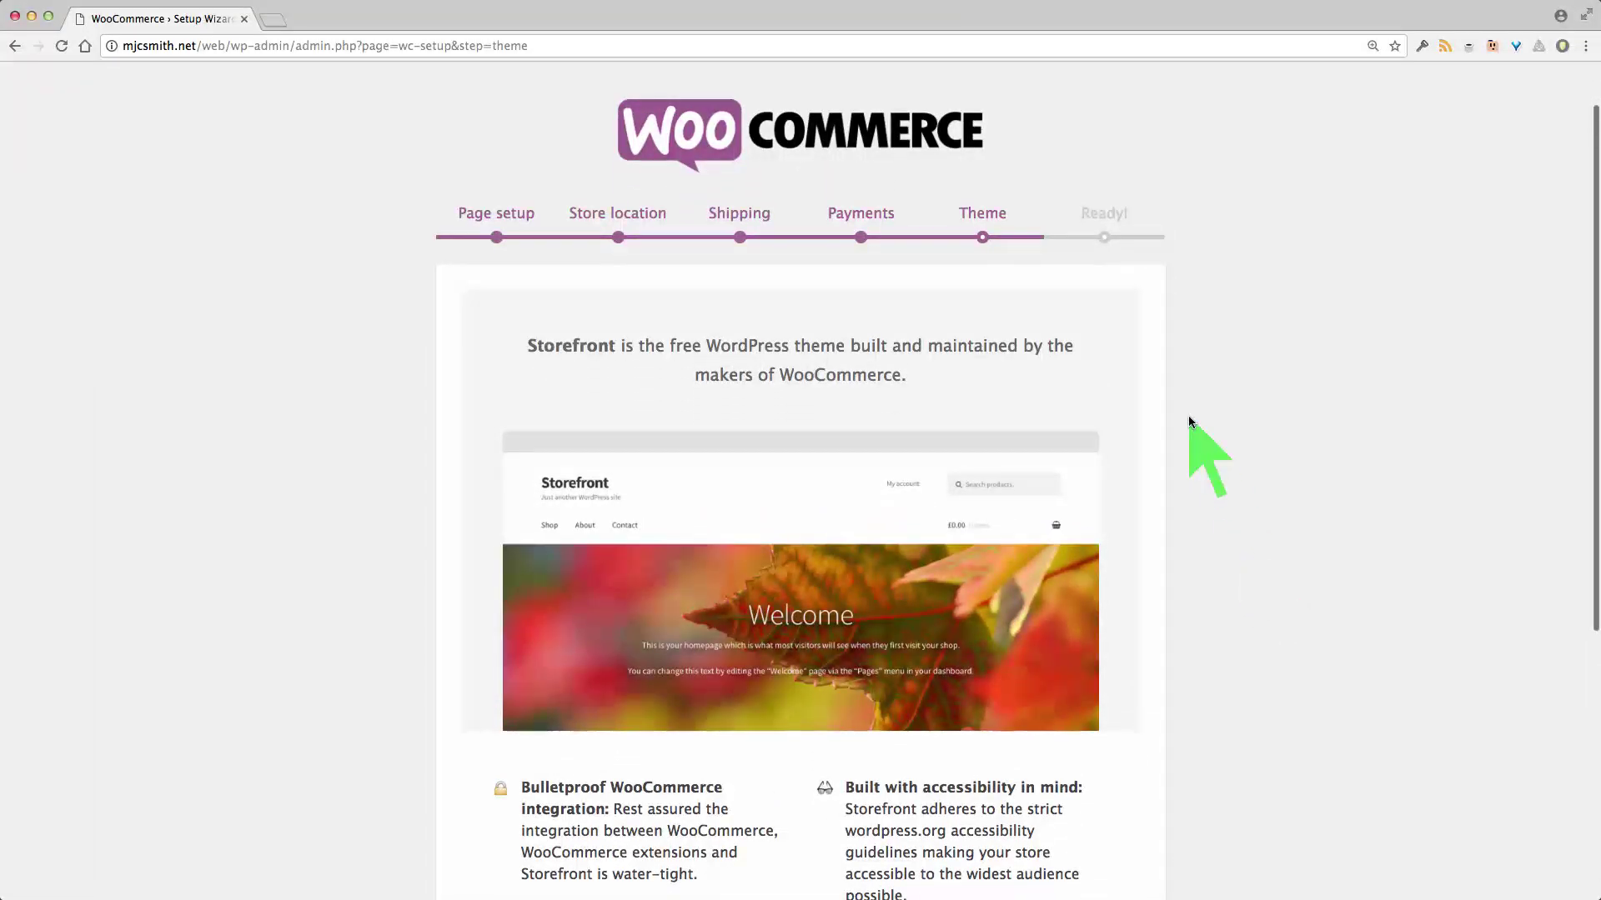
pyautogui.scroll(-1, 1190, 422)
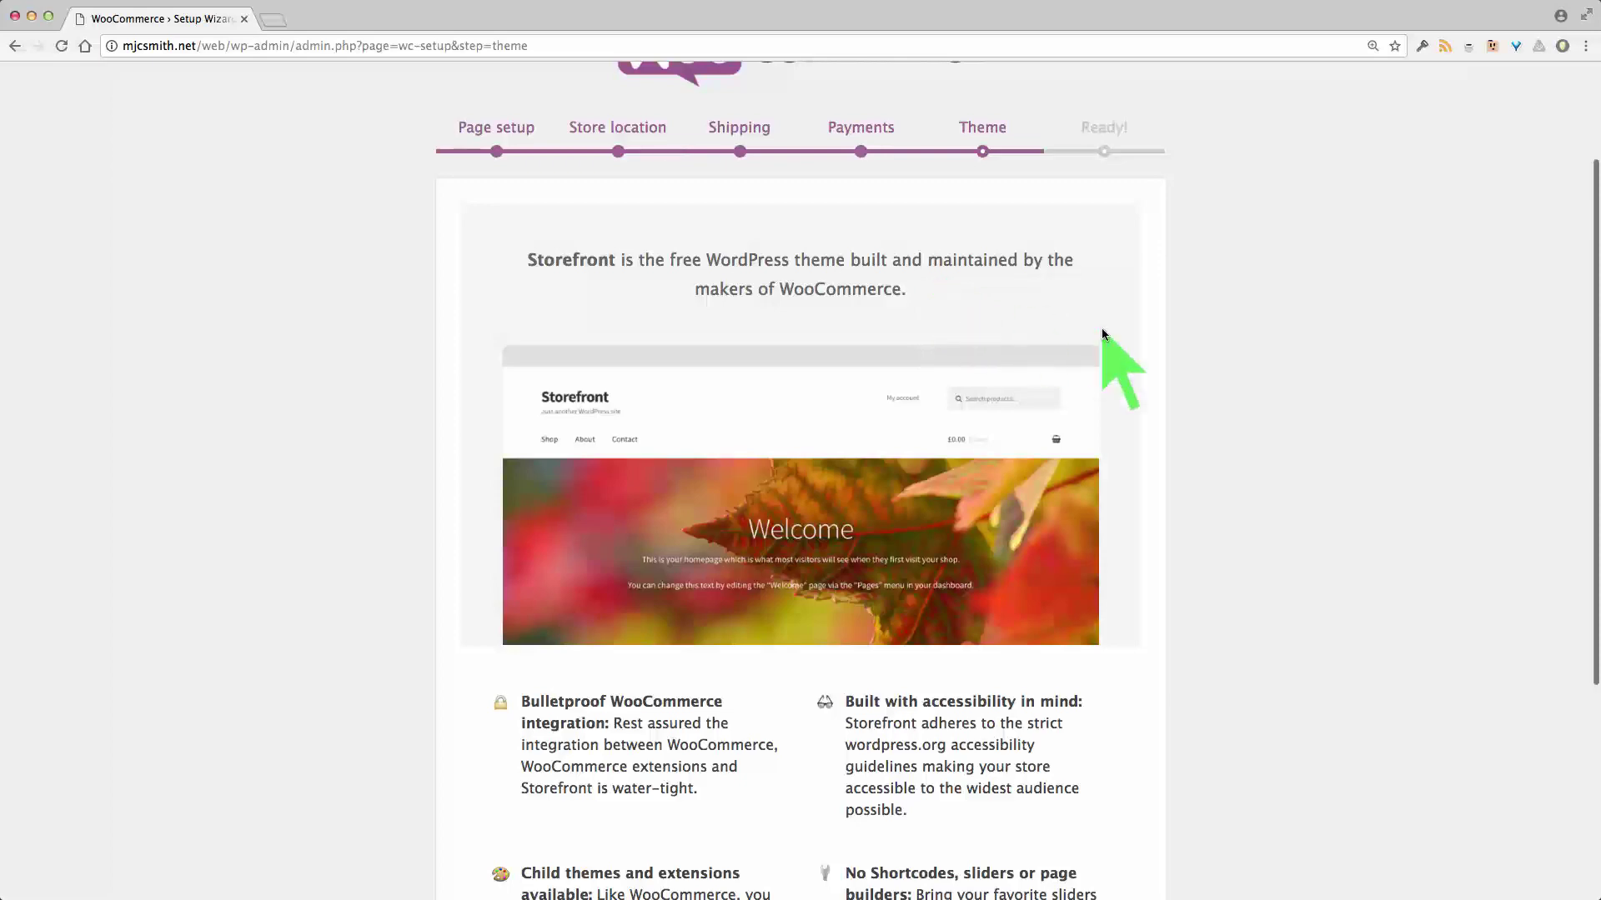
pyautogui.scroll(-1, 1150, 542)
pyautogui.scroll(-2, 1150, 546)
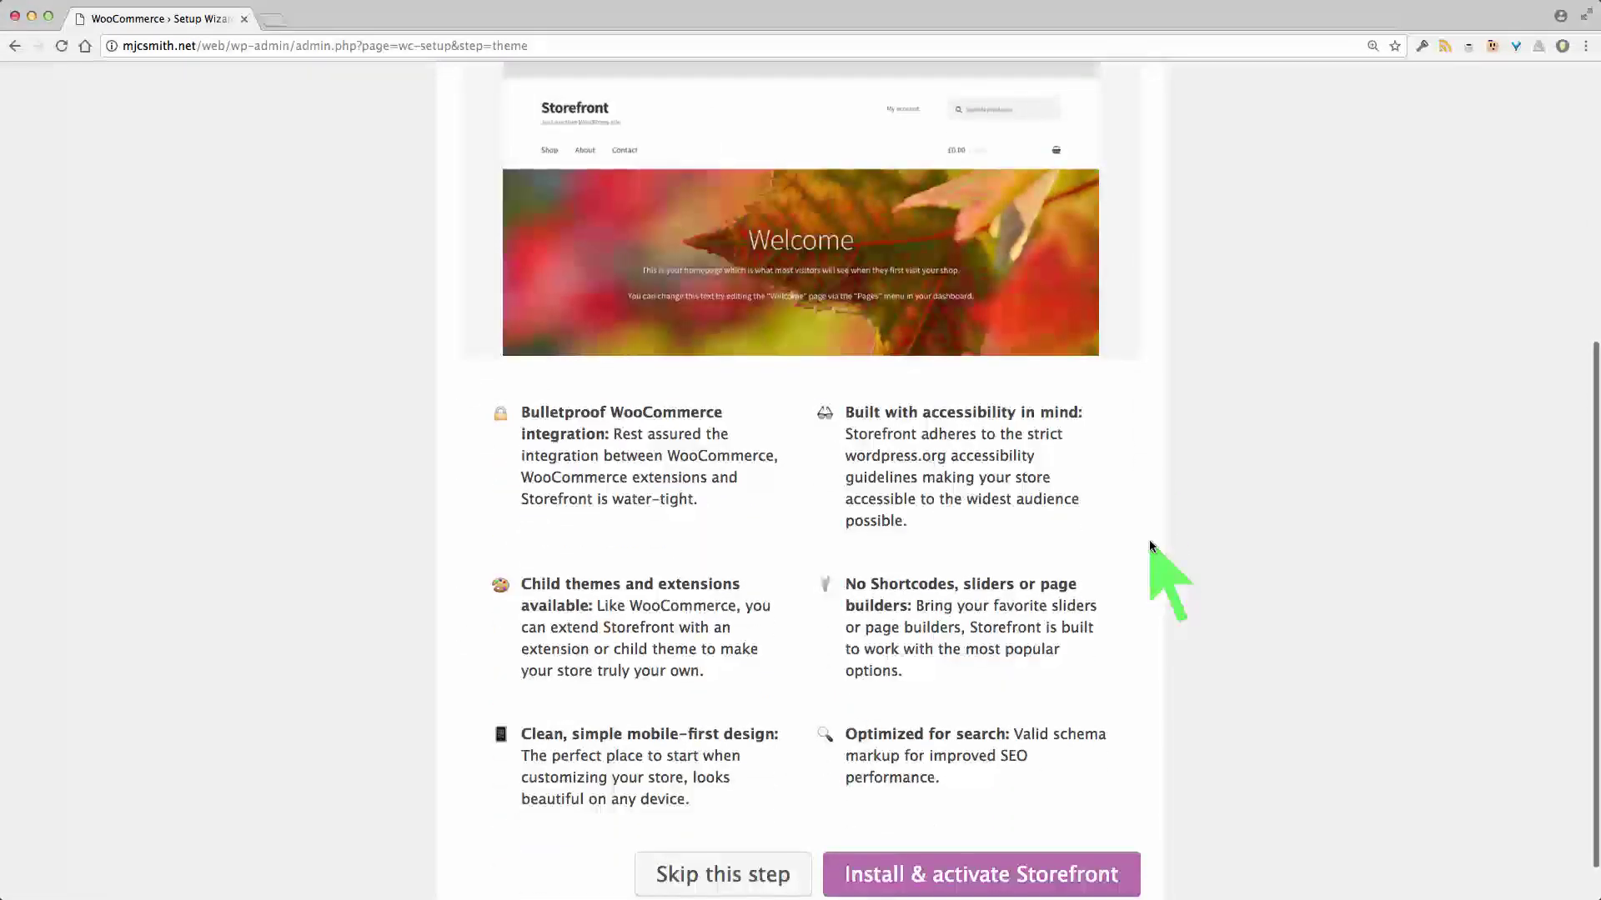
pyautogui.scroll(1, 1150, 546)
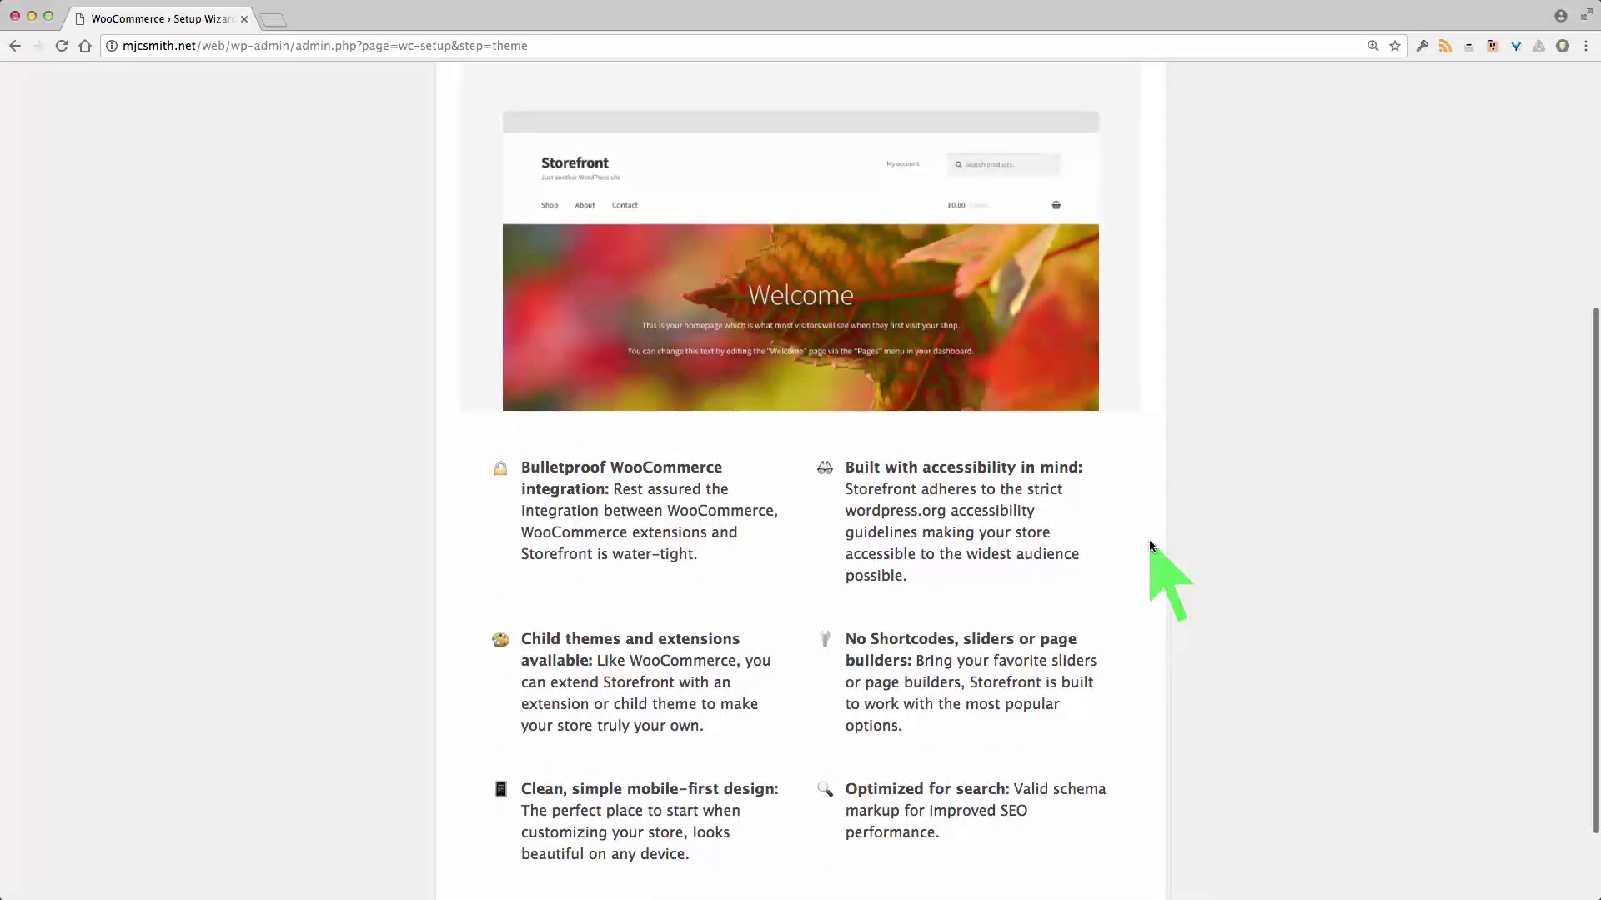
pyautogui.scroll(1, 1149, 546)
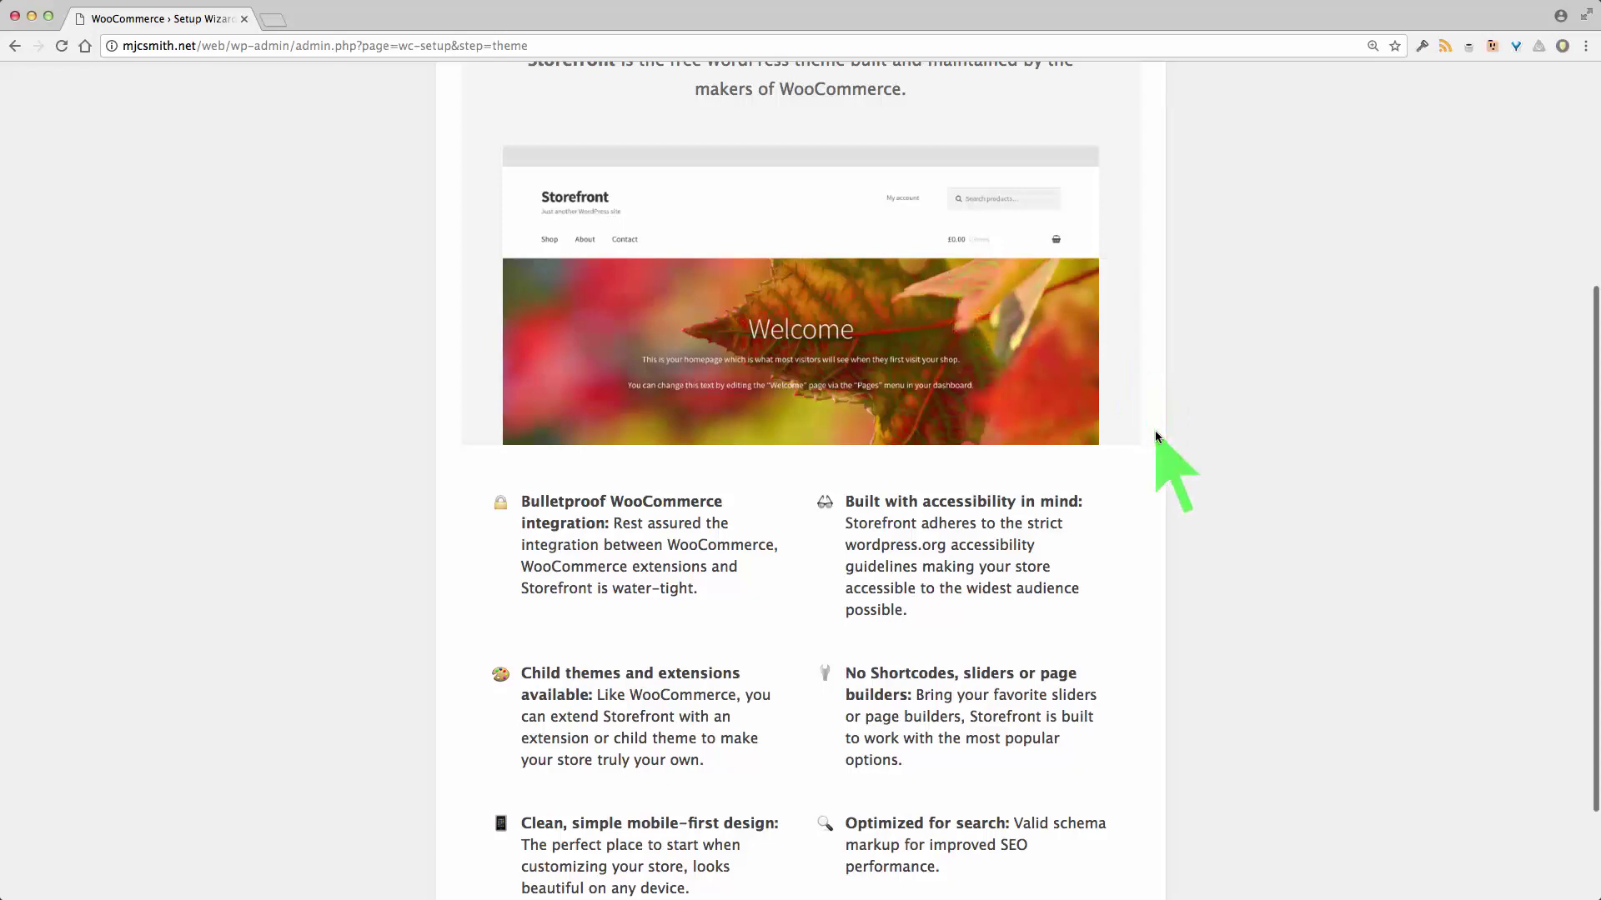
pyautogui.scroll(-3, 1156, 435)
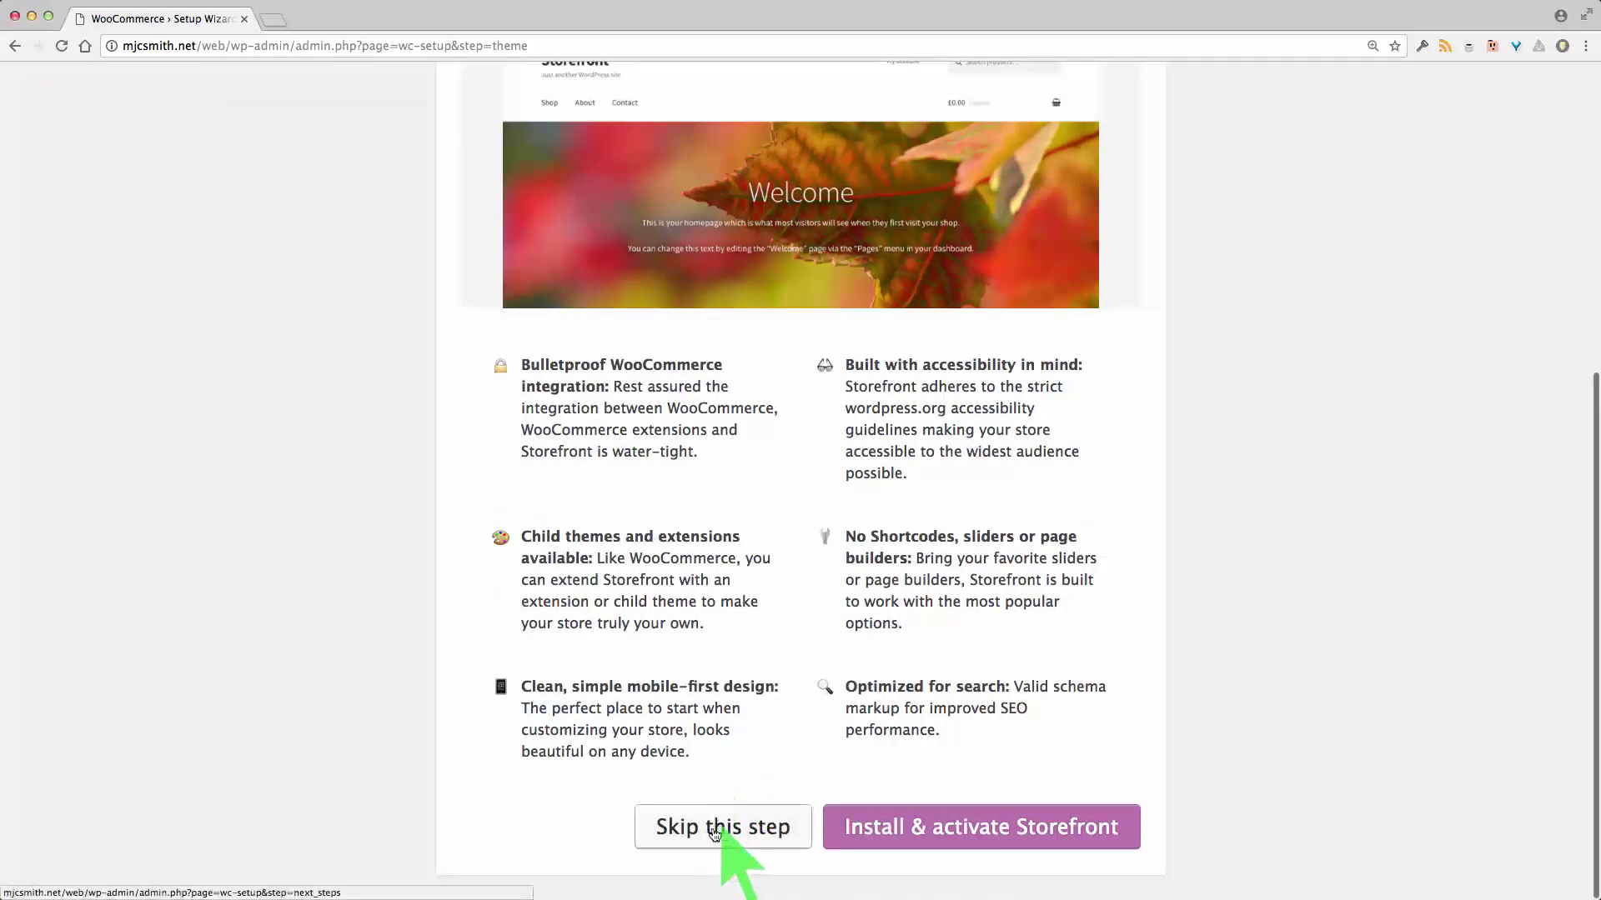
pyautogui.scroll(3, 771, 719)
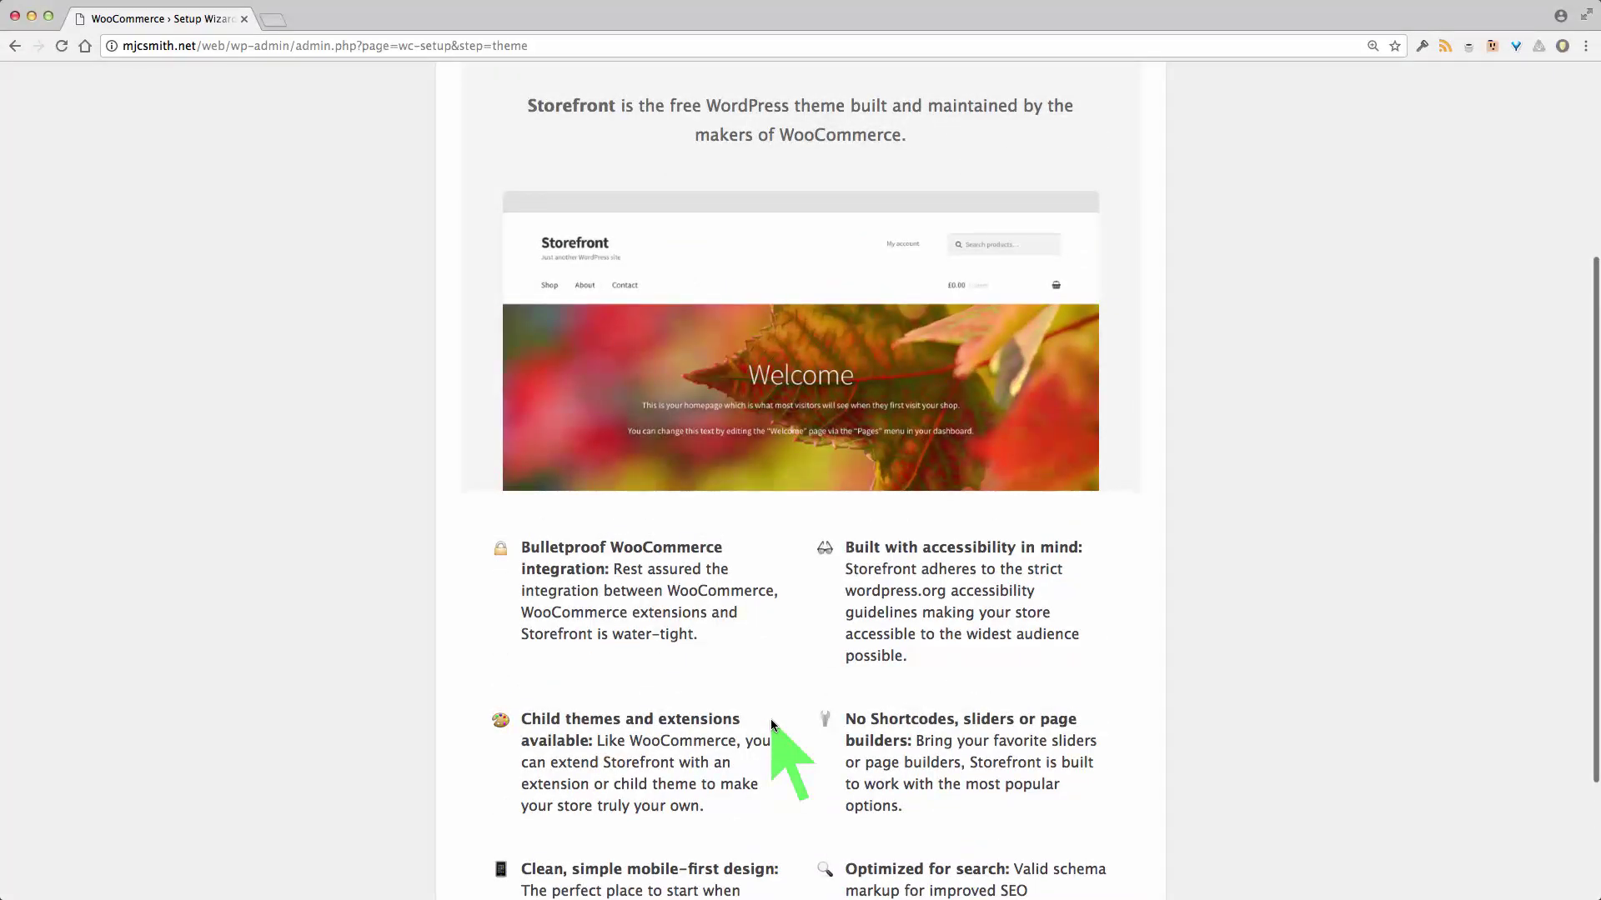
# Skip the Storefront theme installation and decline WooCommerce's collection of diagnostic and usage data
pyautogui.scroll(-3, 770, 719)
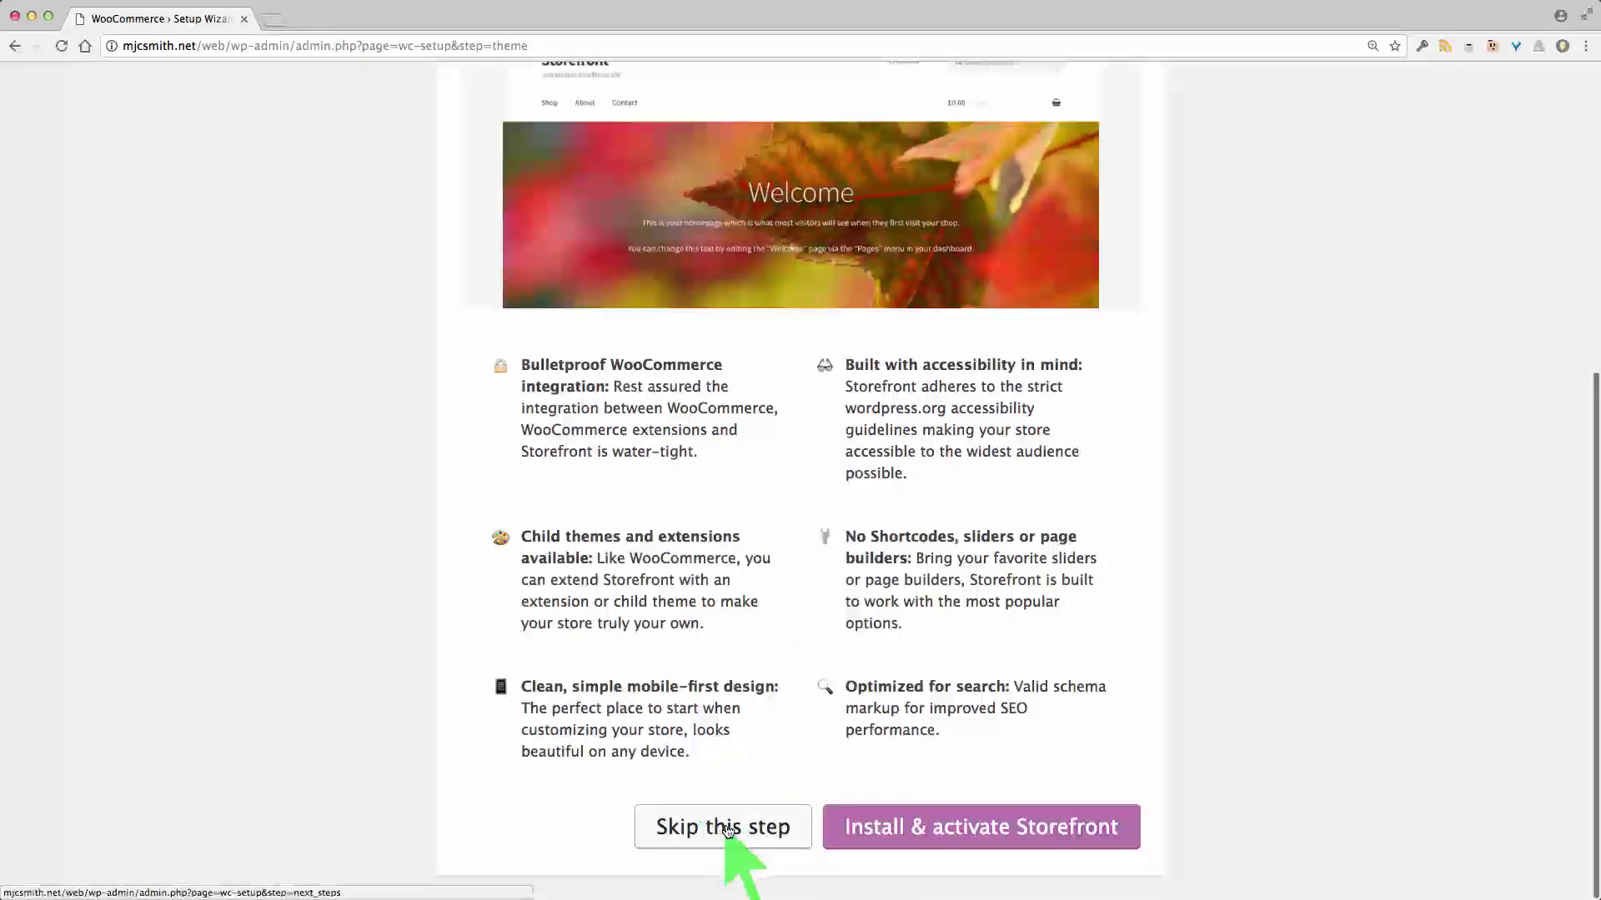
pyautogui.click(729, 829)
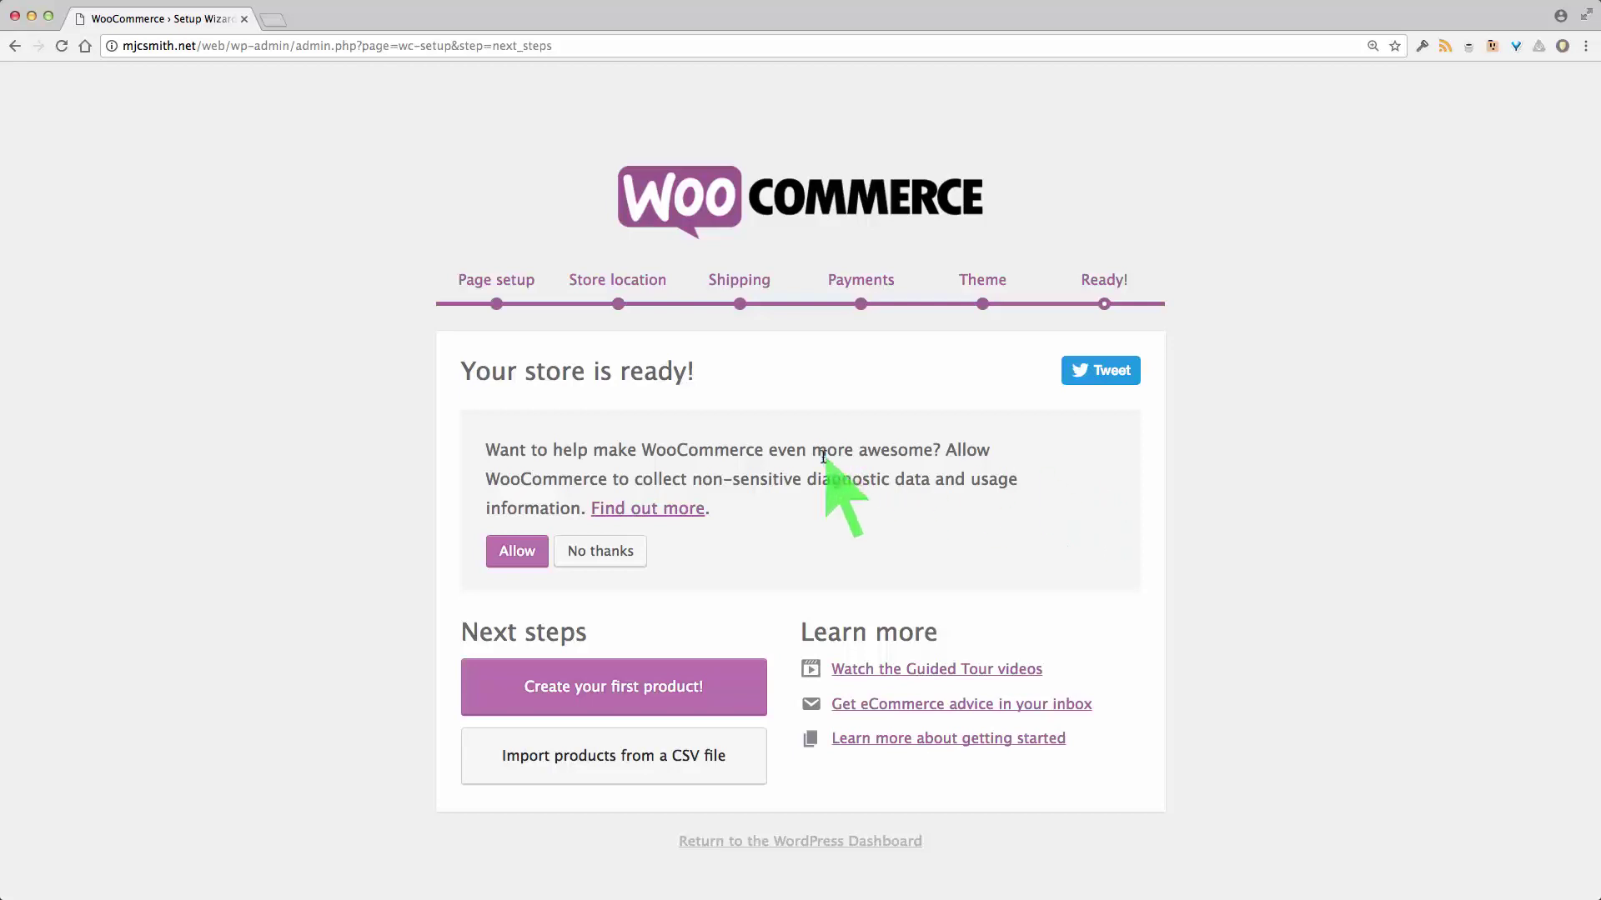
pyautogui.click(599, 555)
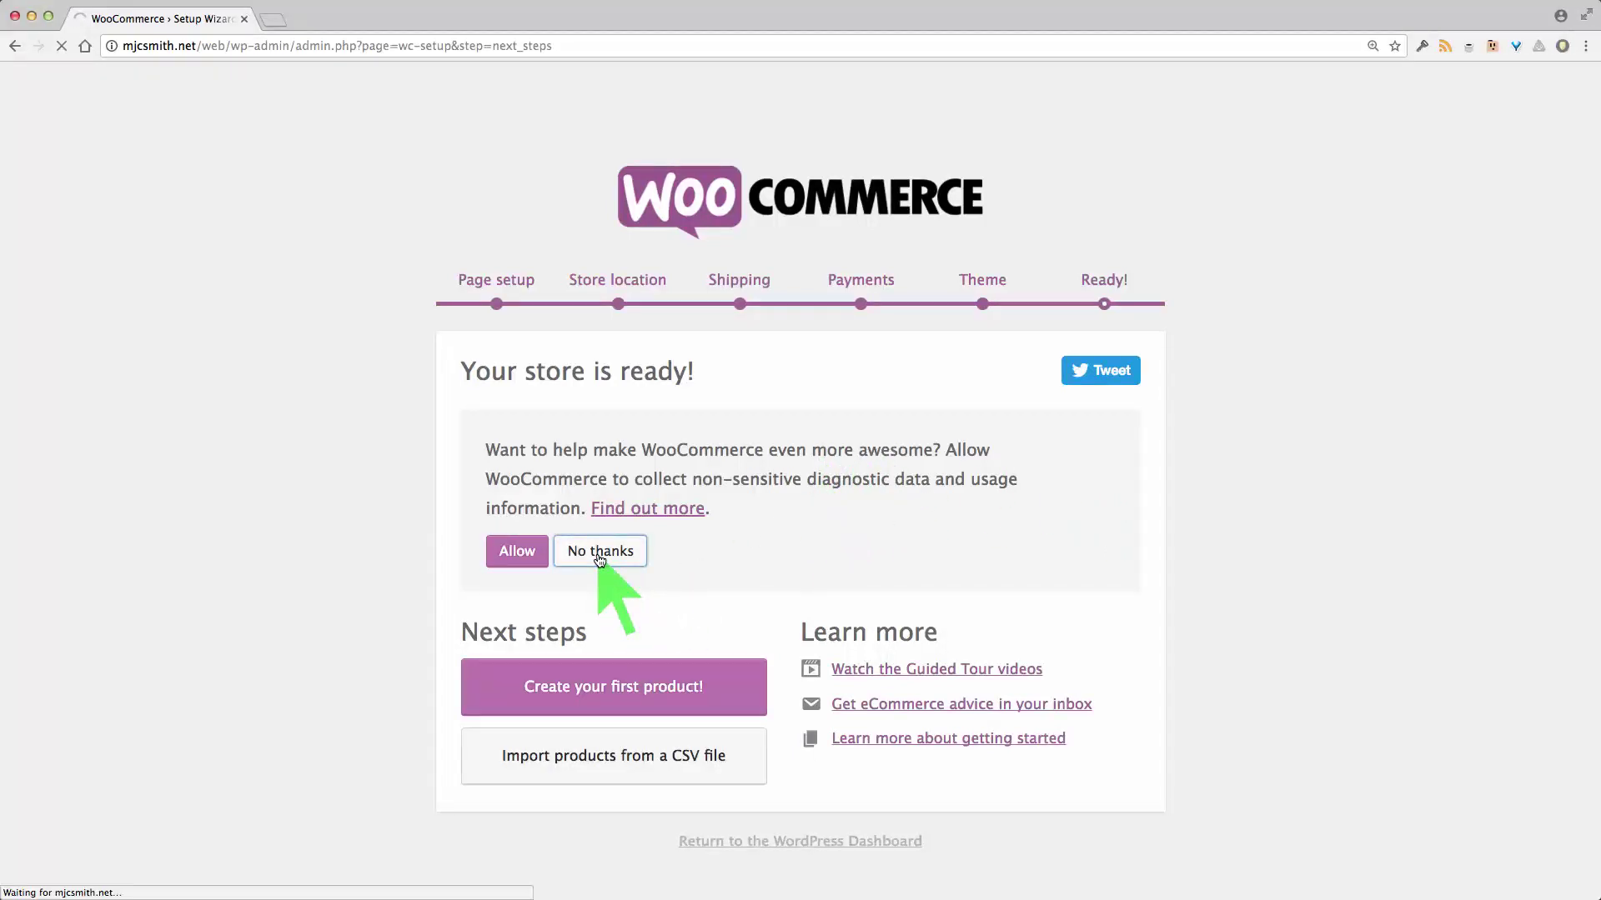